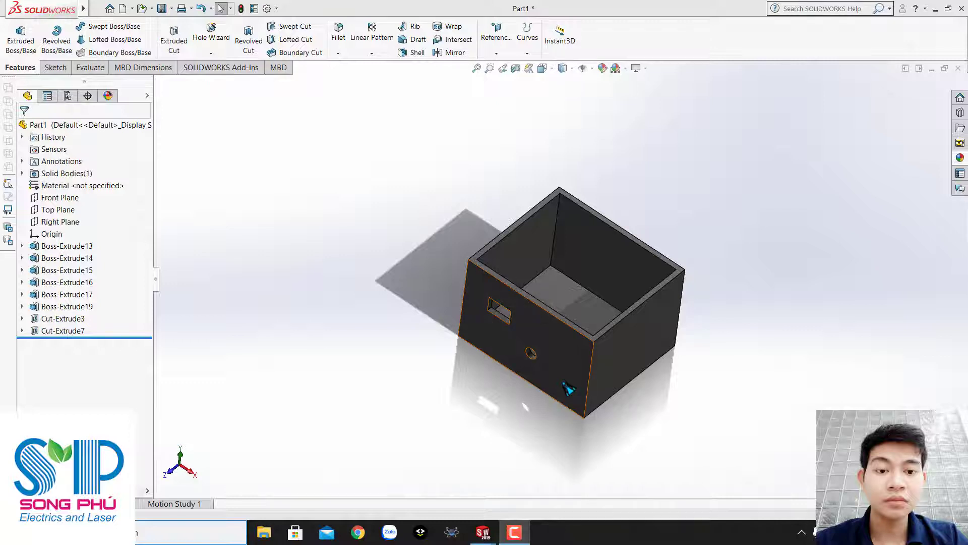
- Nudge and zoom the box view, then view its front face head-on with Normal To
ctrl+middle_drag(547, 361, 583, 314)
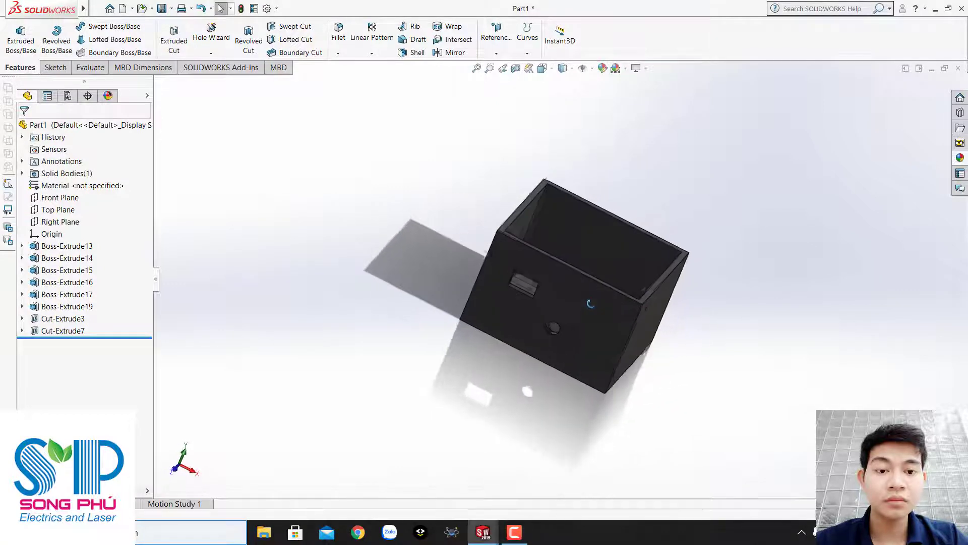
scroll(583, 313, down, 3)
scroll(580, 309, down, 2)
right_click(580, 309)
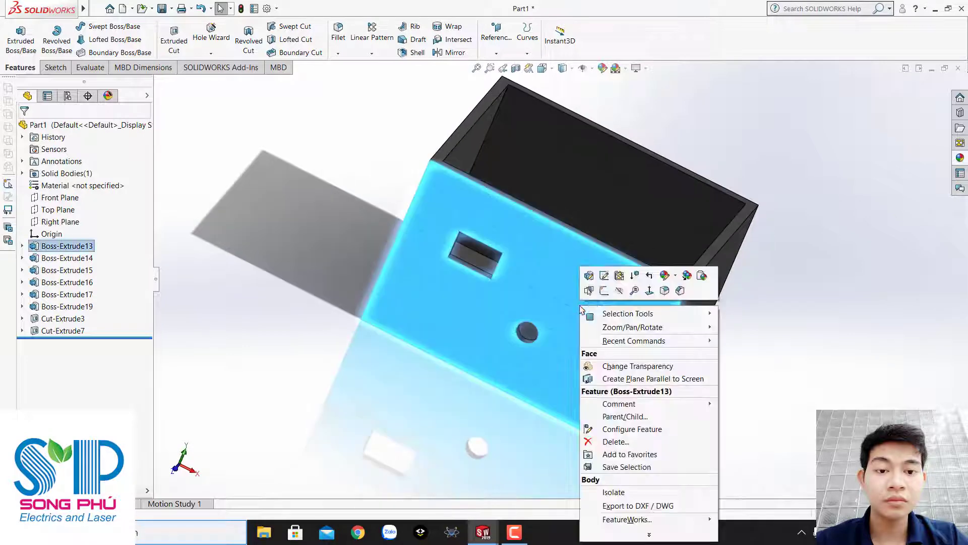
click(649, 291)
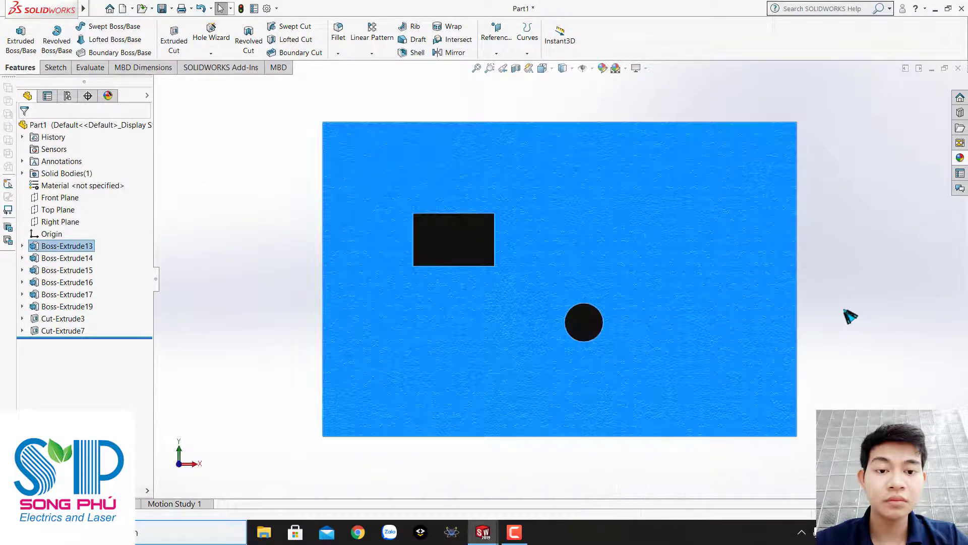
click(846, 318)
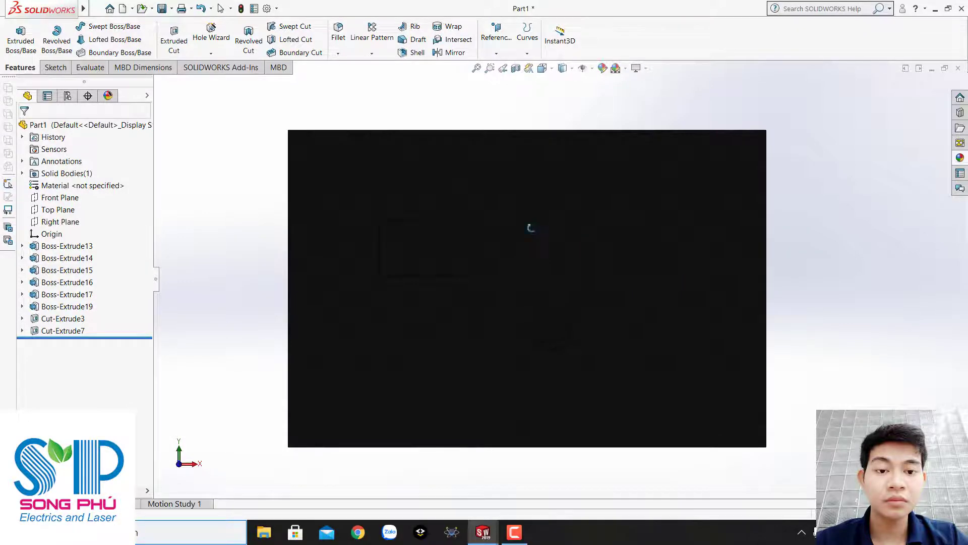
- Orbit back to a tilted view and look down into the open box, zooming in and out
mouse_move(530, 228)
middle_down()
mouse_move(523, 281)
mouse_move(529, 288)
mouse_move(549, 275)
mouse_move(528, 304)
mouse_move(560, 252)
middle_up()
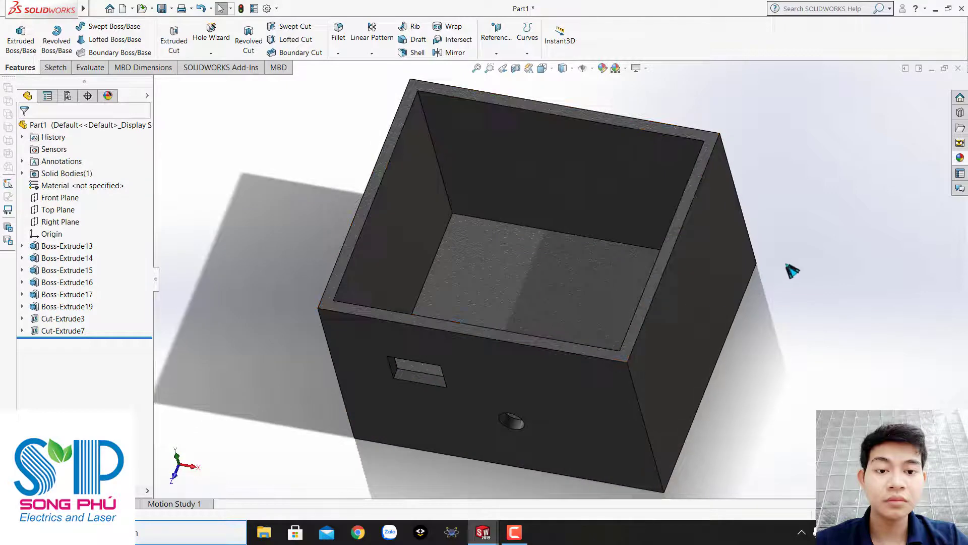
mouse_move(806, 233)
middle_down()
mouse_move(787, 217)
mouse_move(811, 252)
mouse_move(804, 275)
middle_up()
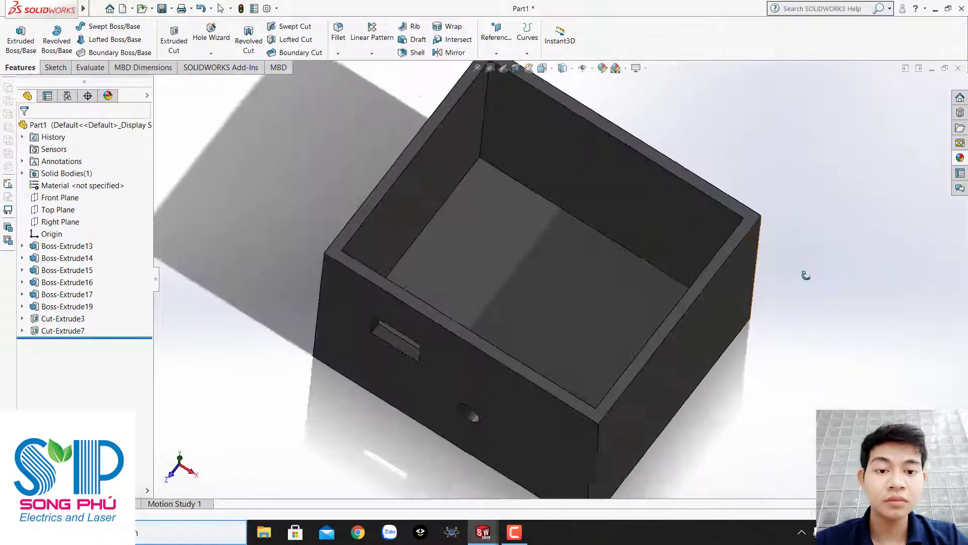
scroll(585, 258, down, 3)
scroll(585, 259, up, 5)
scroll(498, 259, down, 6)
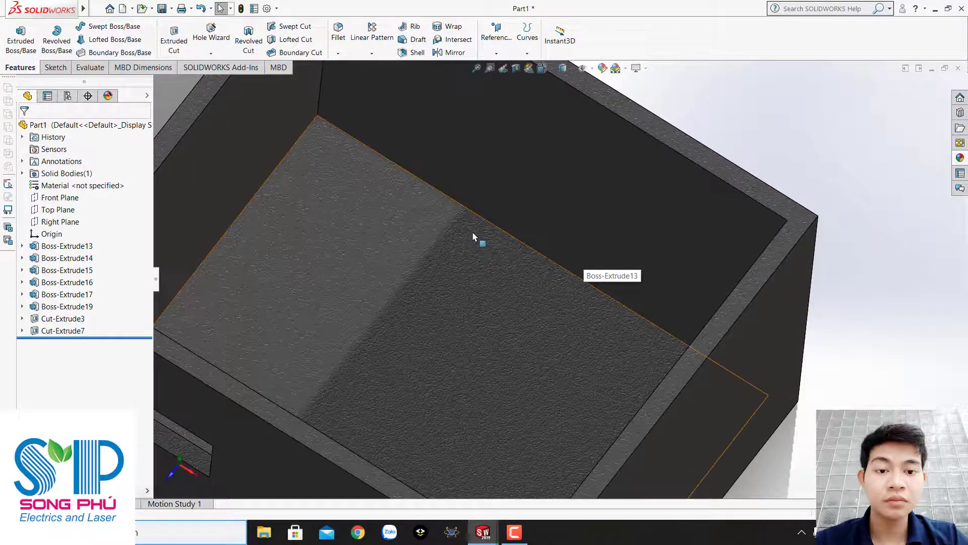
scroll(474, 236, up, 1)
scroll(474, 238, up, 2)
scroll(474, 242, up, 2)
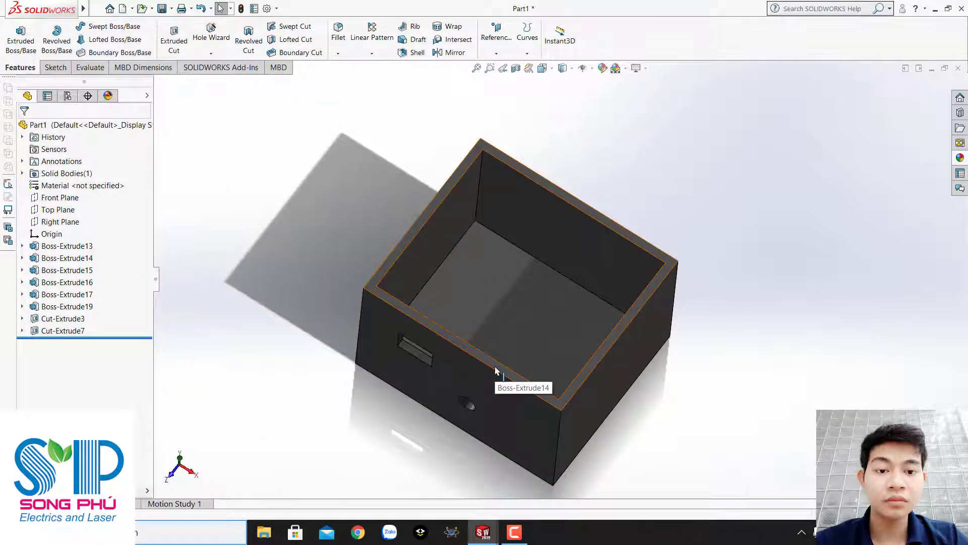
- Orbit the box to other angles, including a view from underneath
mouse_move(495, 371)
middle_down()
mouse_move(487, 366)
mouse_move(505, 320)
mouse_move(540, 328)
mouse_move(601, 307)
mouse_move(579, 305)
mouse_move(589, 349)
mouse_move(630, 368)
mouse_move(621, 384)
mouse_move(646, 351)
middle_up()
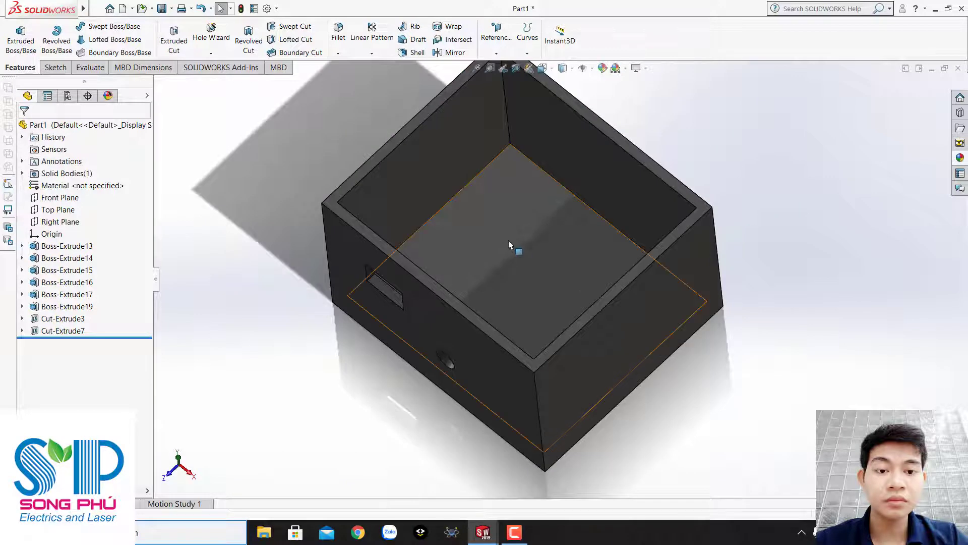
scroll(510, 245, up, 2)
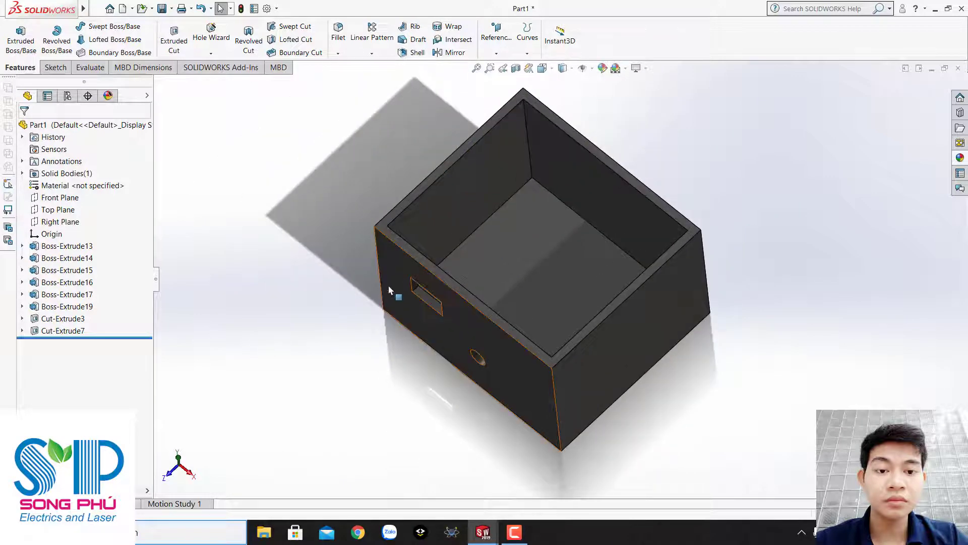
mouse_move(389, 289)
middle_down()
mouse_move(453, 281)
mouse_move(460, 292)
middle_up()
scroll(580, 286, down, 3)
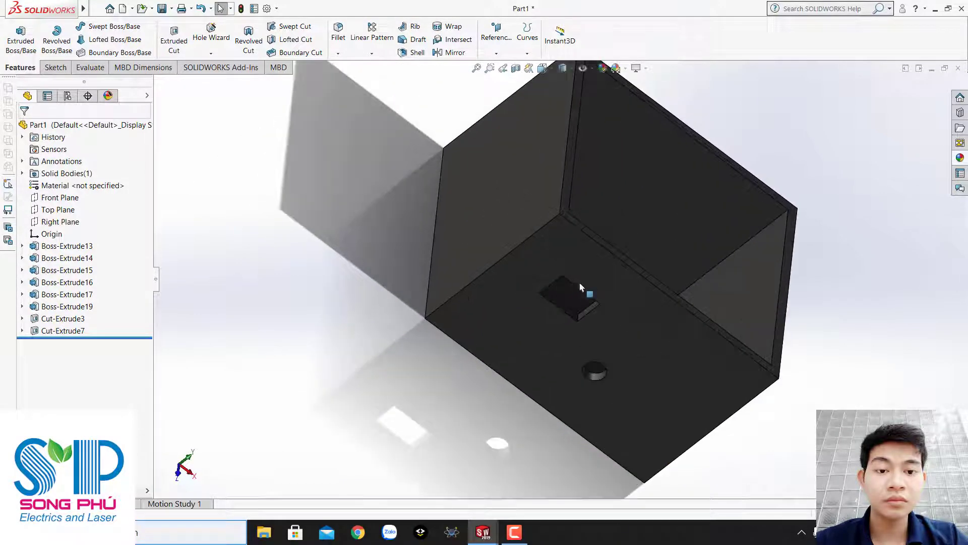
scroll(620, 261, up, 2)
scroll(619, 261, down, 3)
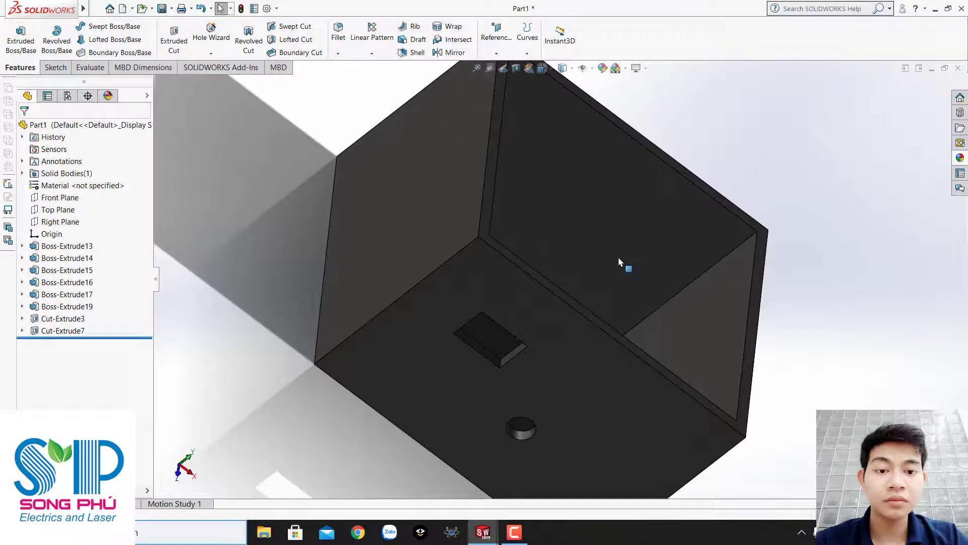
- View the box's slotted wall face head-on with Normal To, then orbit back to a tilted view
right_click(578, 311)
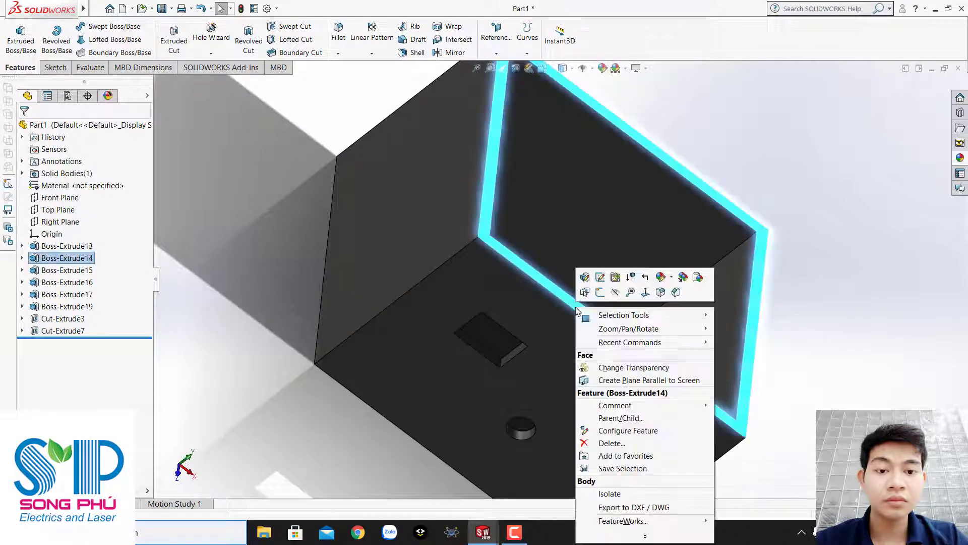
click(644, 291)
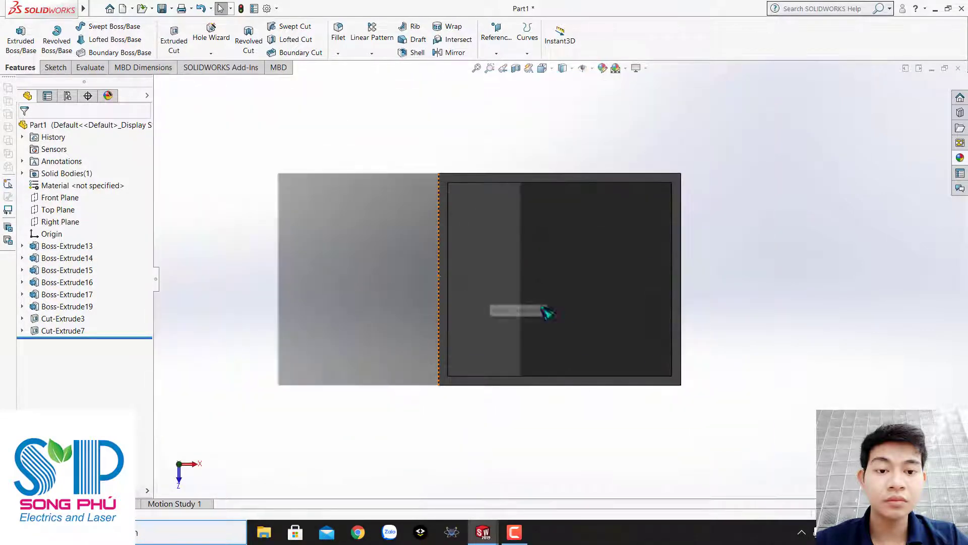
mouse_move(565, 321)
middle_down()
mouse_move(575, 253)
mouse_move(560, 207)
middle_up()
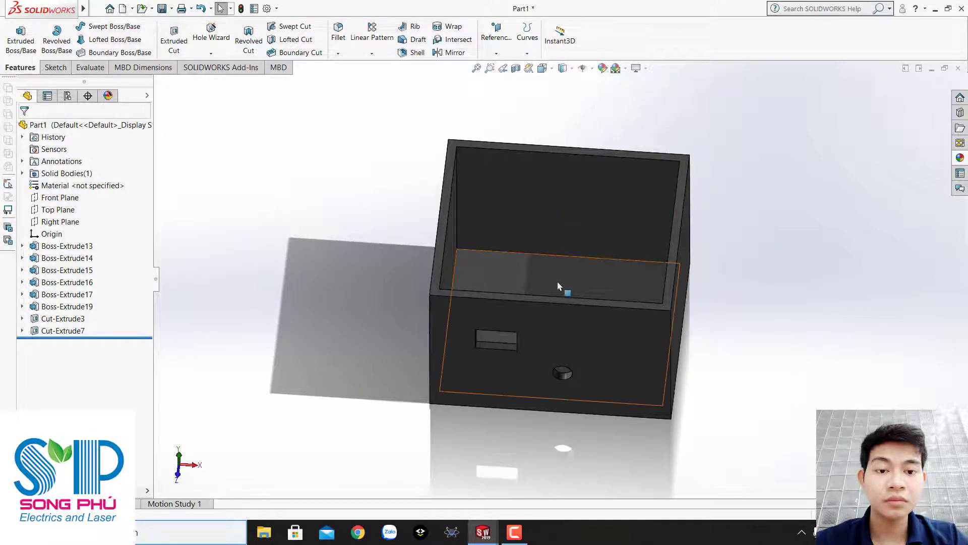
scroll(557, 302, down, 3)
scroll(556, 333, up, 3)
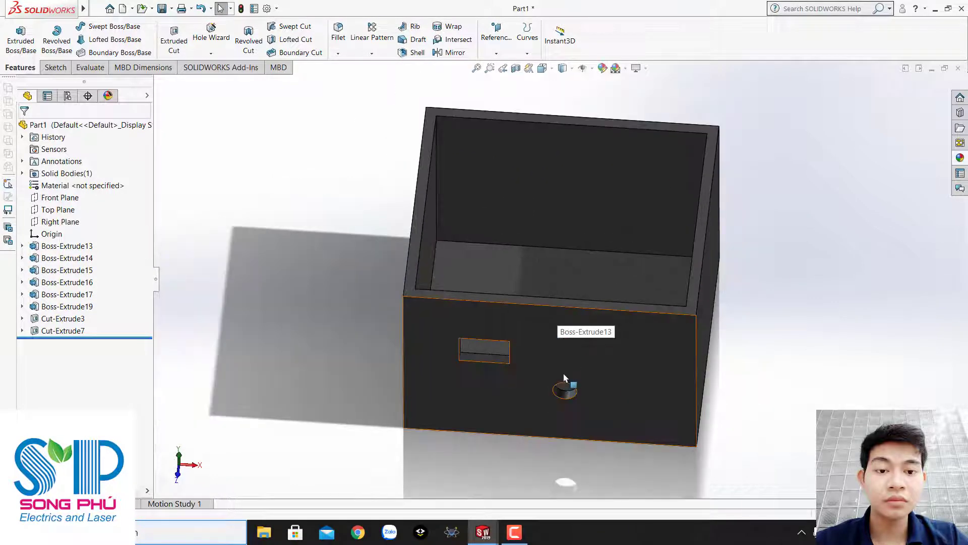
- Apply the blue spark erosion plastic (Plastic > EDM) appearance to the whole box body
click(960, 158)
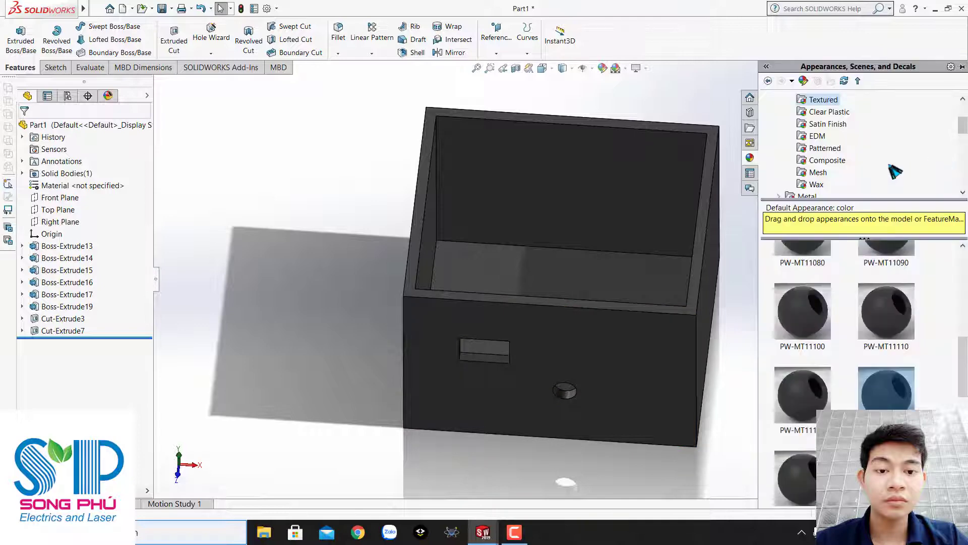
click(814, 113)
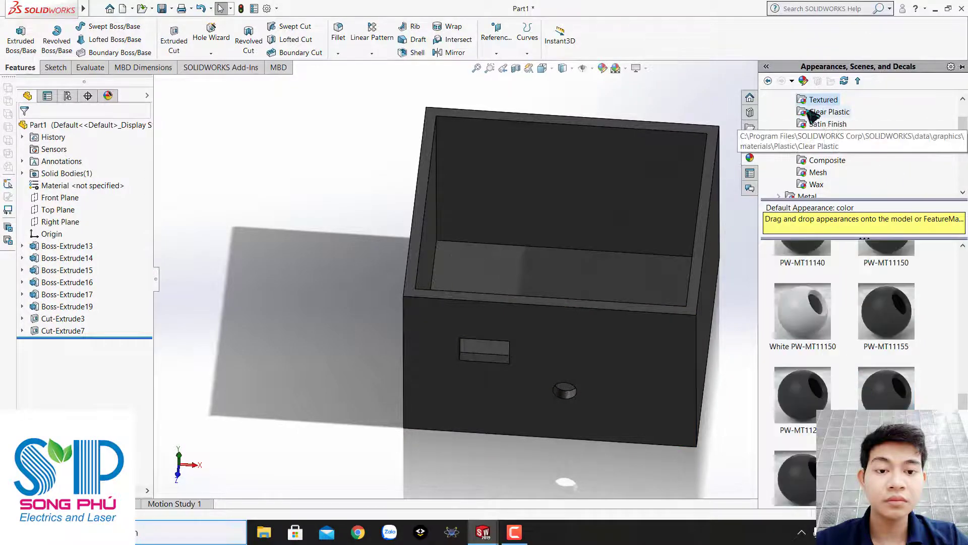
click(813, 125)
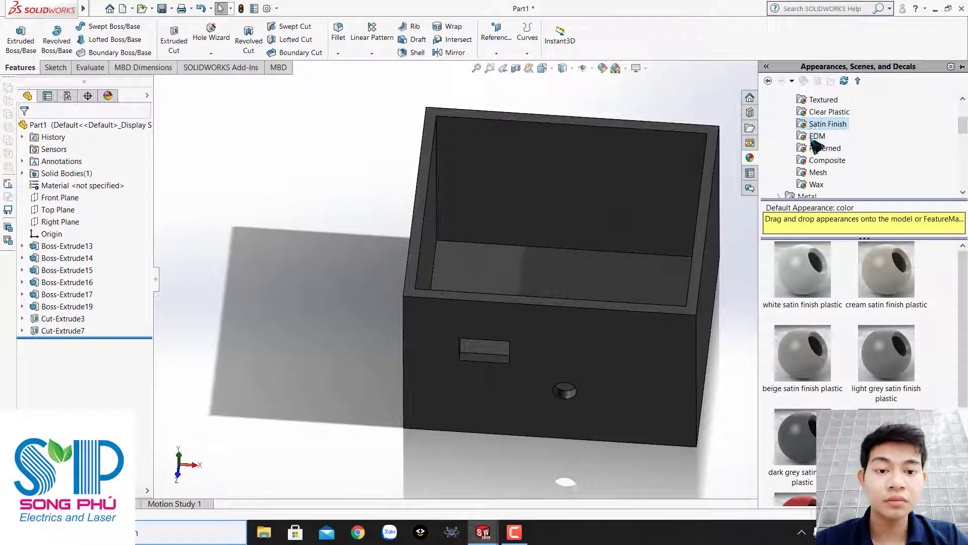
click(816, 137)
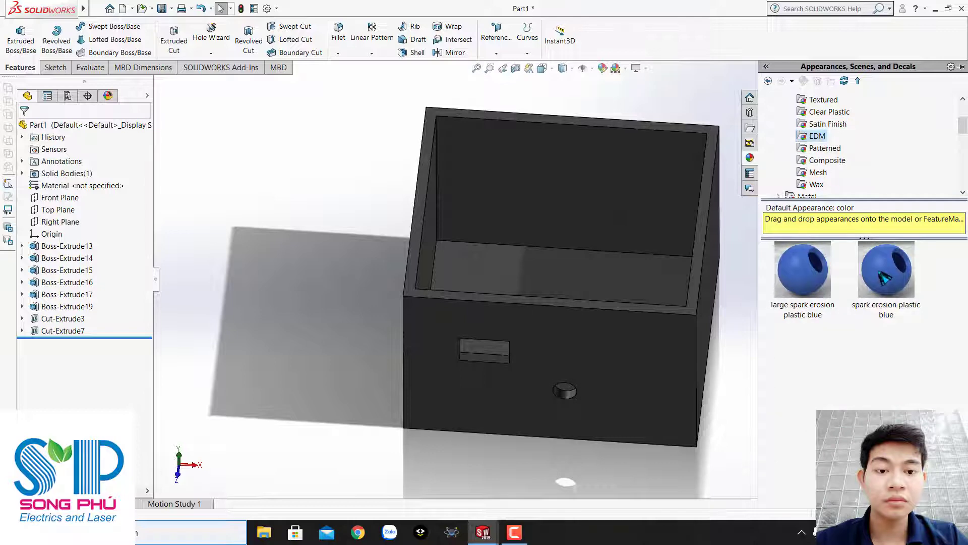
drag(884, 278, 634, 328)
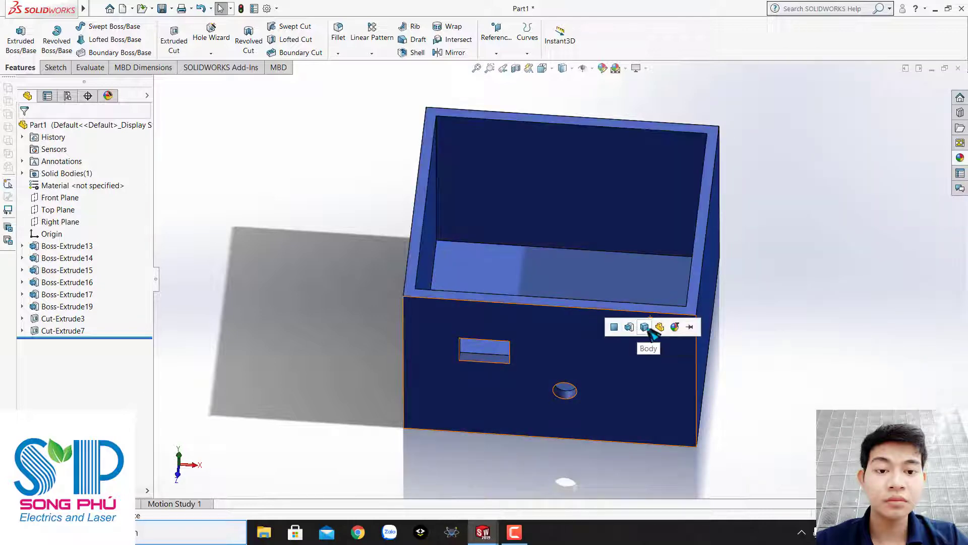
click(645, 326)
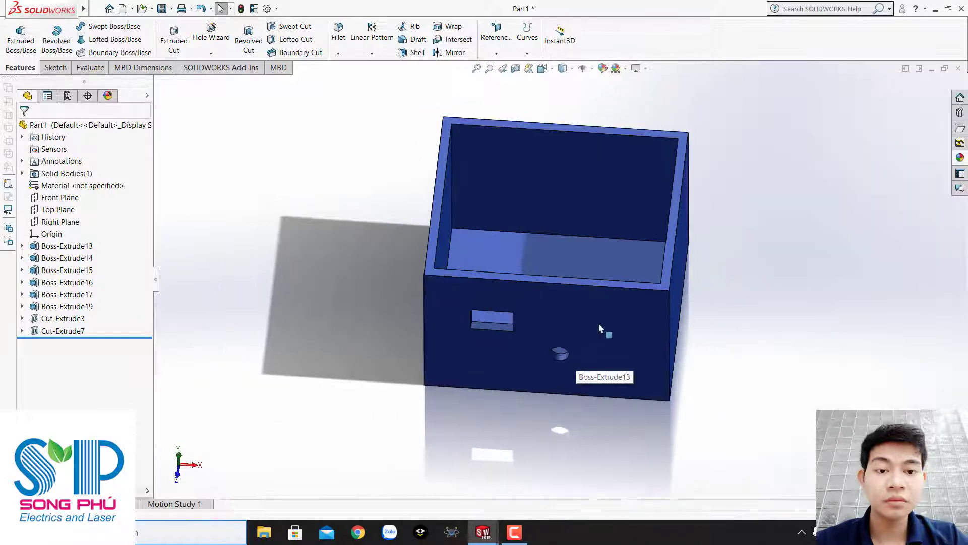
mouse_move(631, 346)
middle_down()
mouse_move(599, 366)
mouse_move(568, 256)
middle_up()
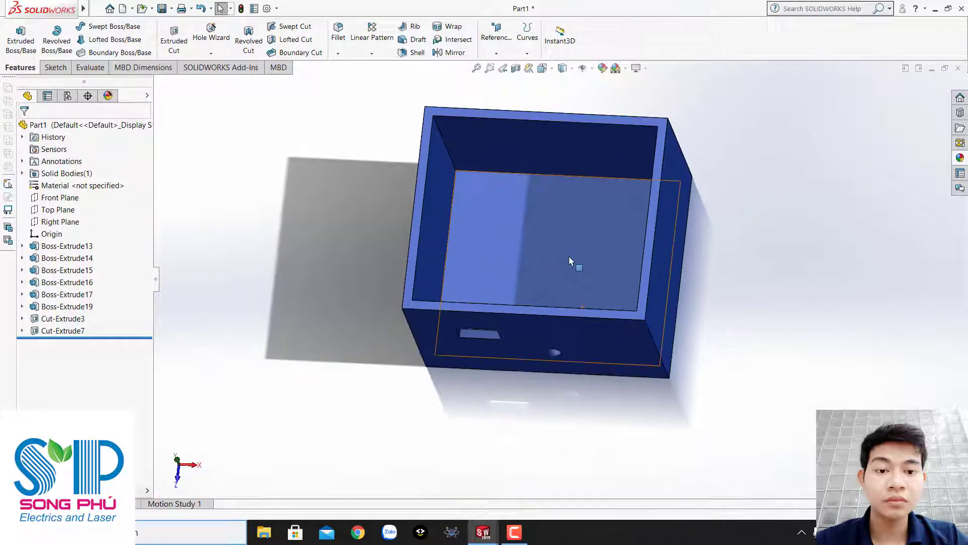
mouse_move(482, 531)
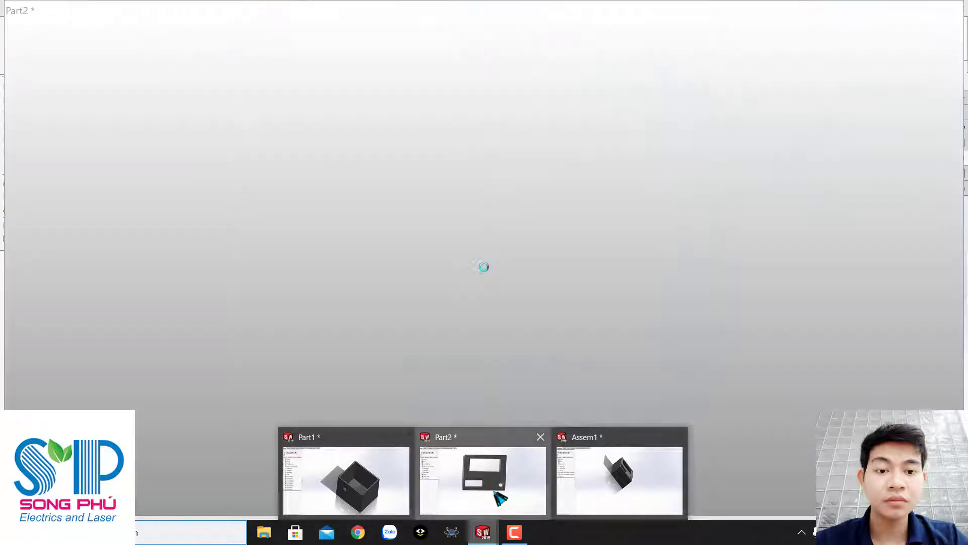
- In Part2, turn the cover plate face squarely toward the screen and open the appearances library
click(494, 496)
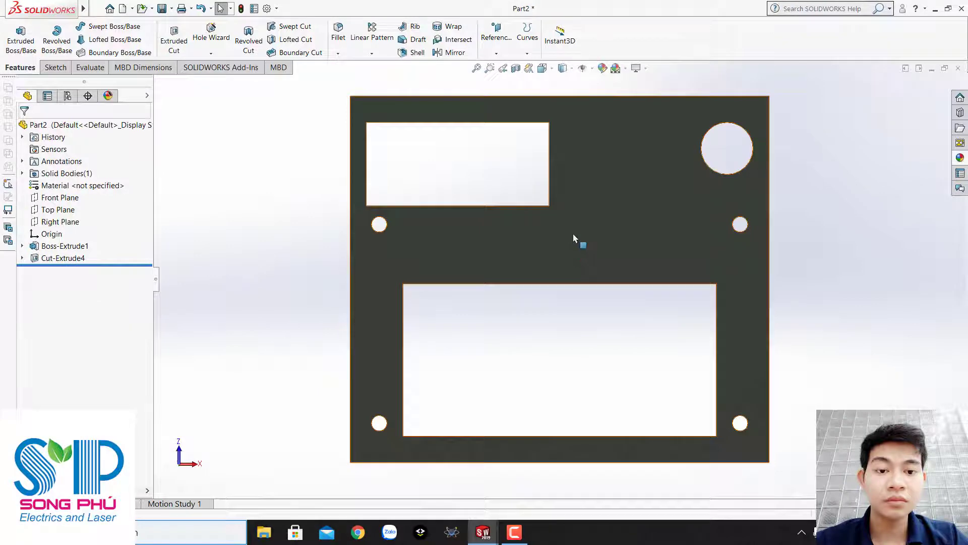
click(615, 251)
middle_drag(574, 353, 580, 330)
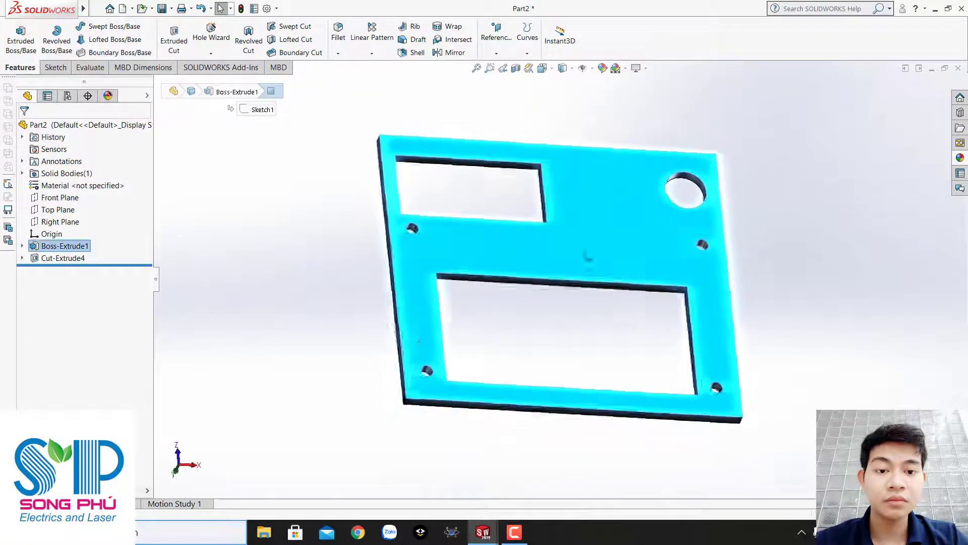
click(580, 330)
click(611, 259)
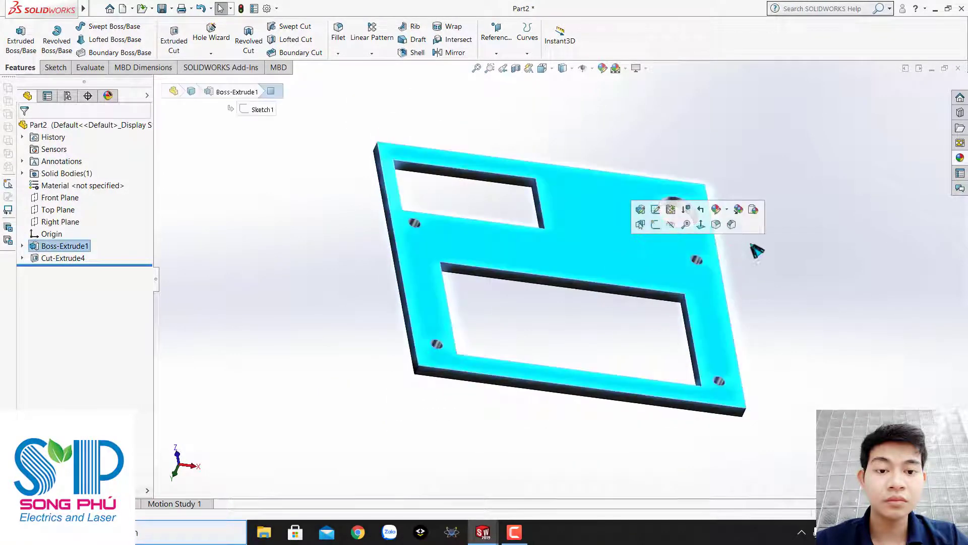
right_click(653, 259)
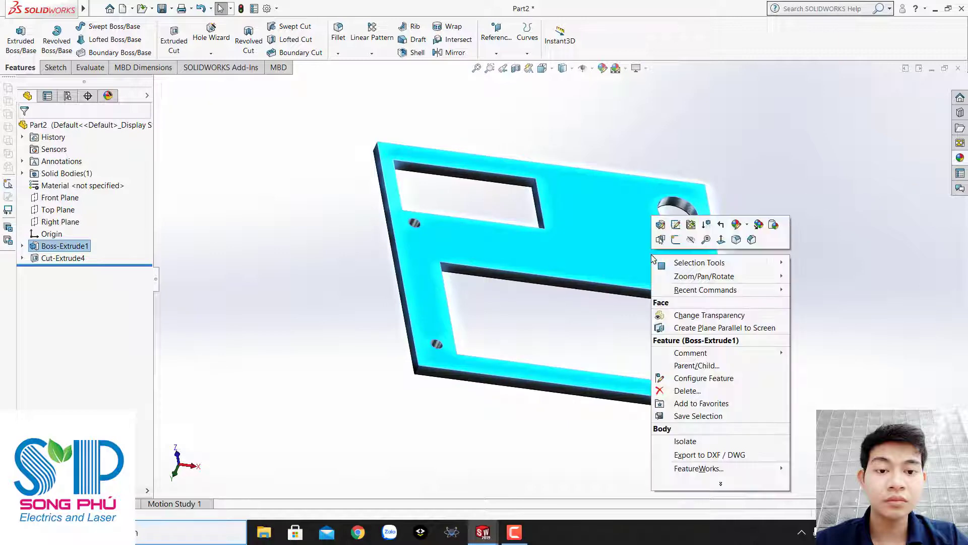
click(721, 239)
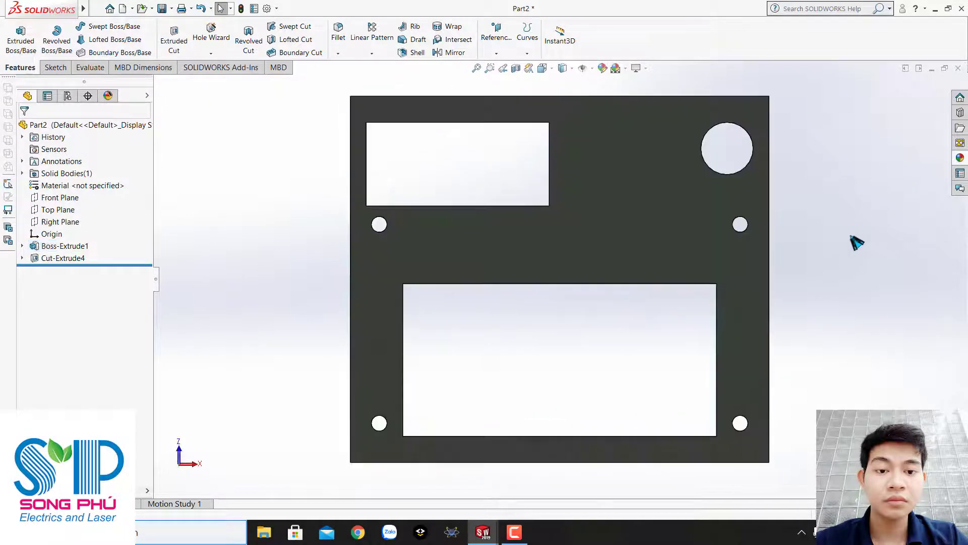
click(959, 158)
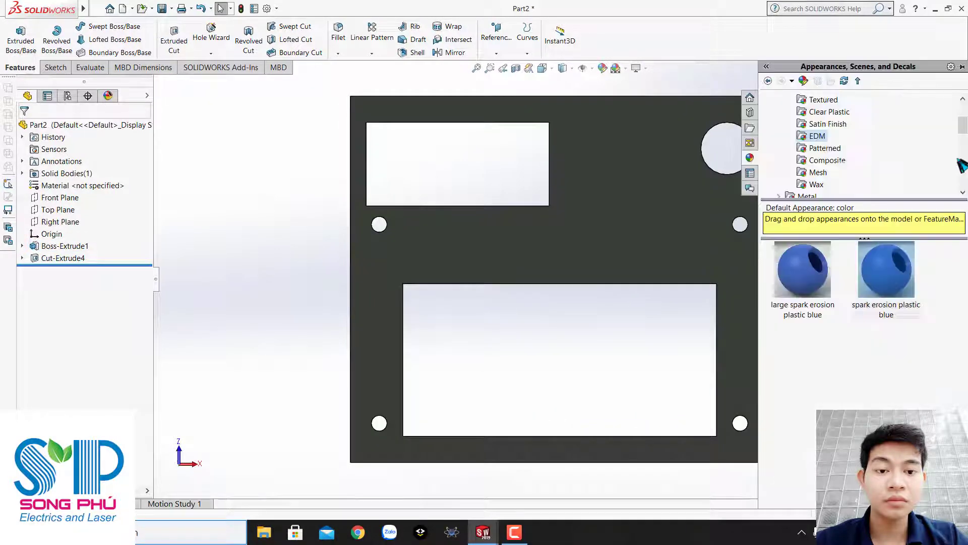
- Cover the plate body in woven carbon fiber from Composite, then drop carbon fiber aramid fabric onto it
click(827, 150)
click(827, 161)
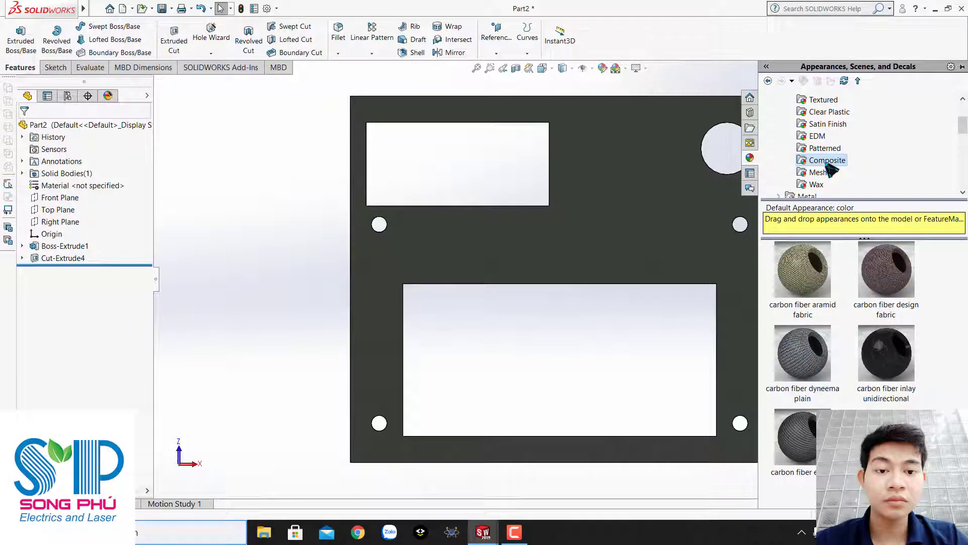
mouse_move(803, 269)
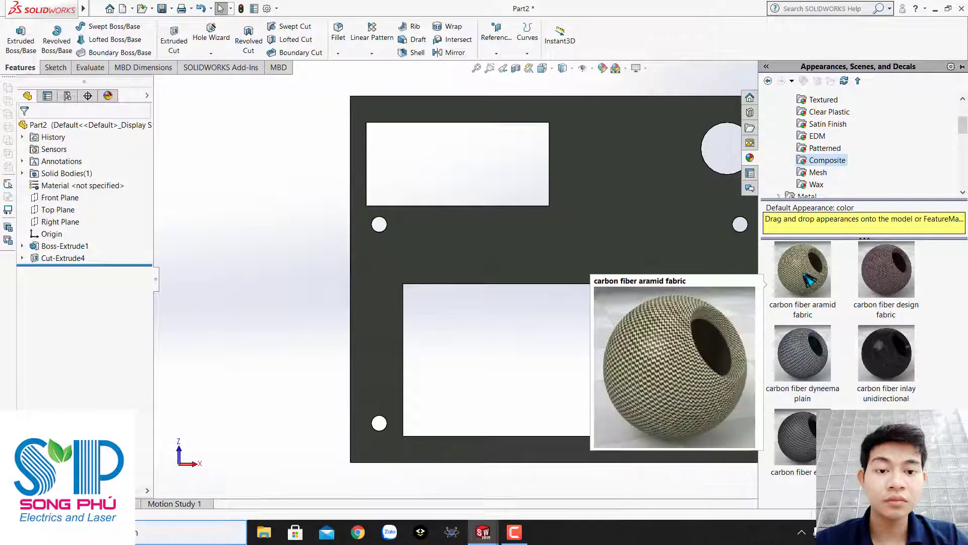
mouse_move(802, 353)
mouse_down()
mouse_move(612, 305)
mouse_move(616, 237)
mouse_up()
click(606, 233)
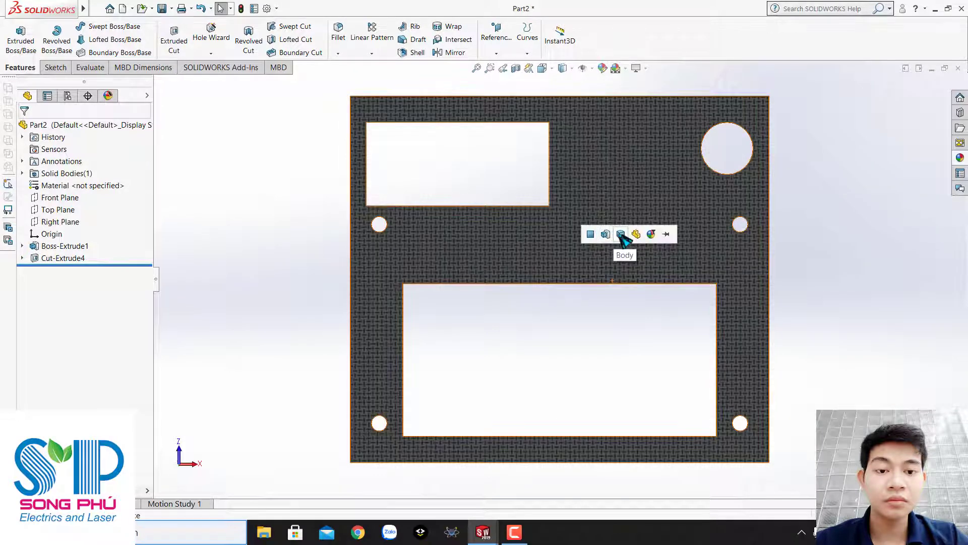
click(621, 234)
click(960, 159)
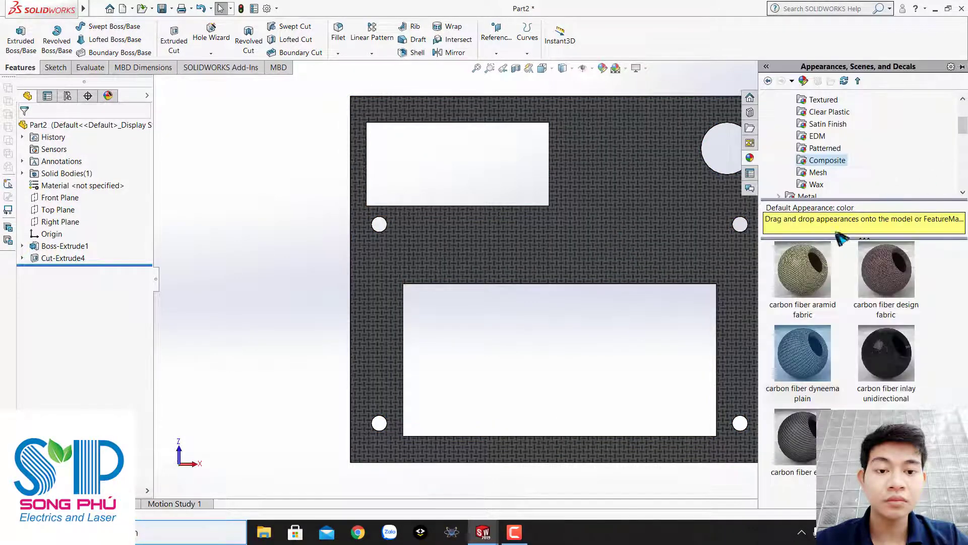
drag(805, 287, 594, 267)
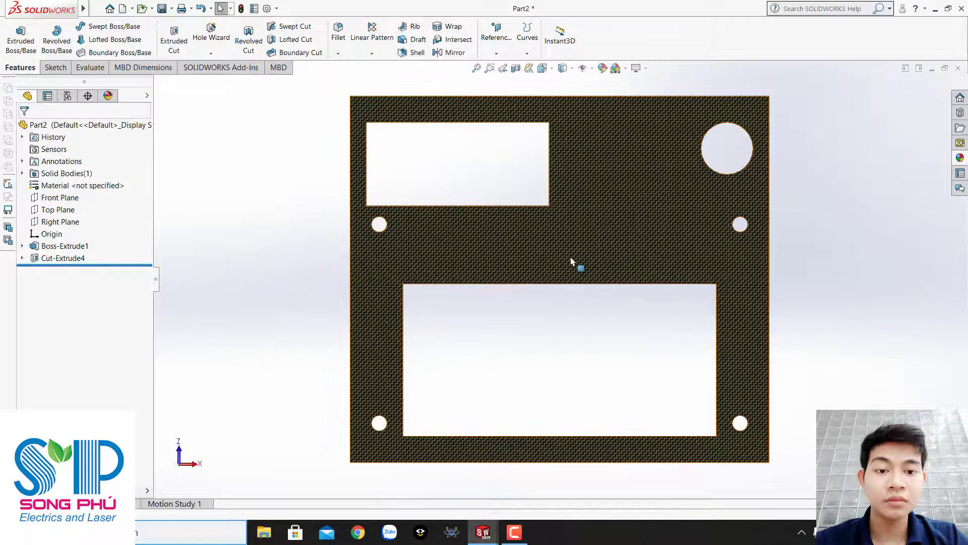
- Orbit and zoom around the plate to inspect the carbon fiber finish from several angles
scroll(575, 263, down, 2)
scroll(577, 240, up, 3)
mouse_move(583, 244)
middle_down()
mouse_move(585, 210)
mouse_move(585, 223)
middle_up()
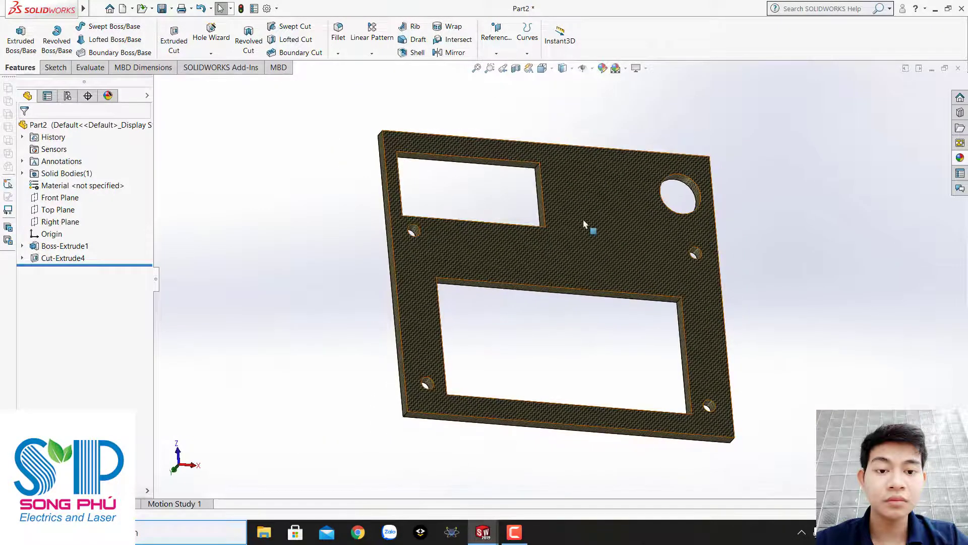
scroll(572, 251, down, 3)
scroll(574, 254, up, 3)
scroll(575, 257, up, 2)
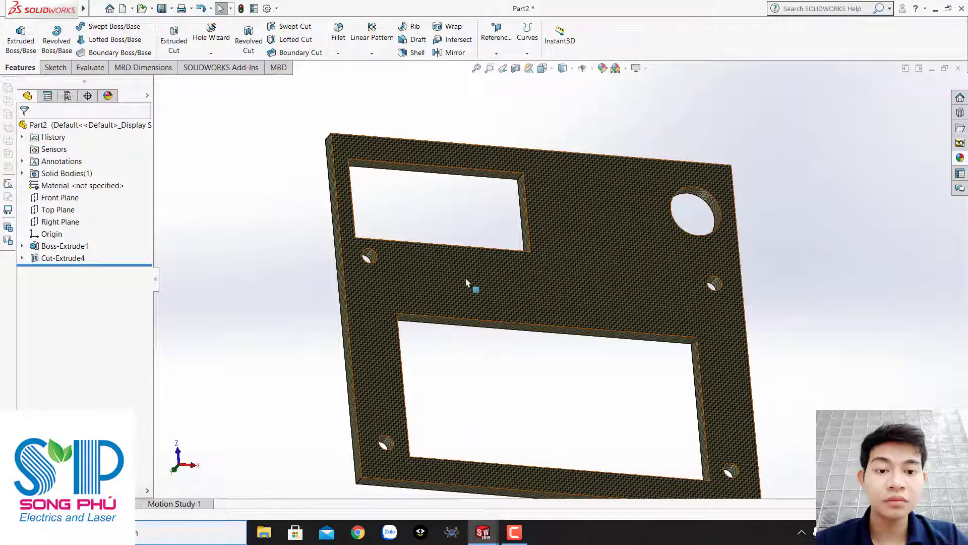
mouse_move(382, 404)
middle_down()
mouse_move(513, 277)
mouse_move(441, 346)
mouse_move(421, 346)
middle_up()
scroll(422, 346, up, 2)
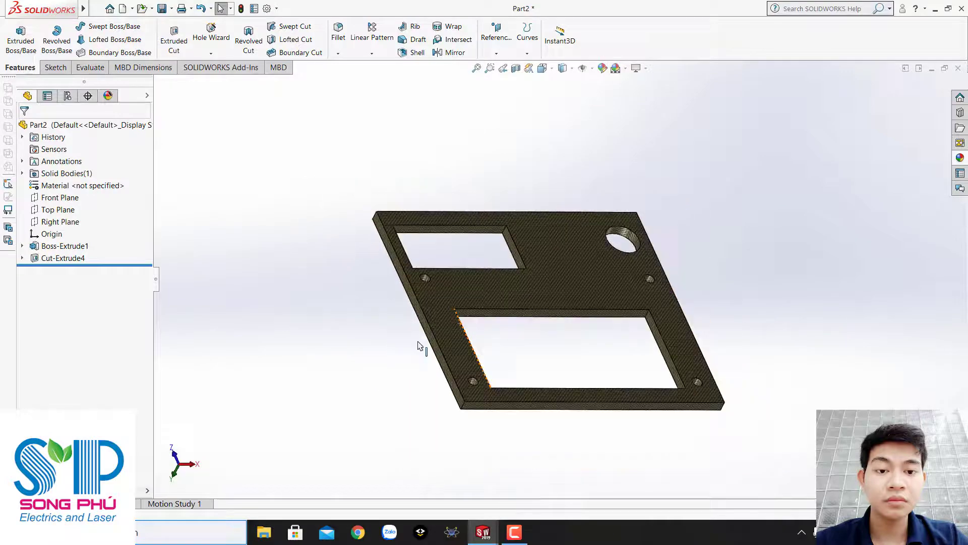
scroll(421, 346, down, 4)
scroll(581, 297, up, 3)
mouse_move(652, 251)
middle_down()
mouse_move(629, 283)
mouse_move(638, 264)
middle_up()
scroll(524, 286, down, 5)
scroll(524, 286, up, 4)
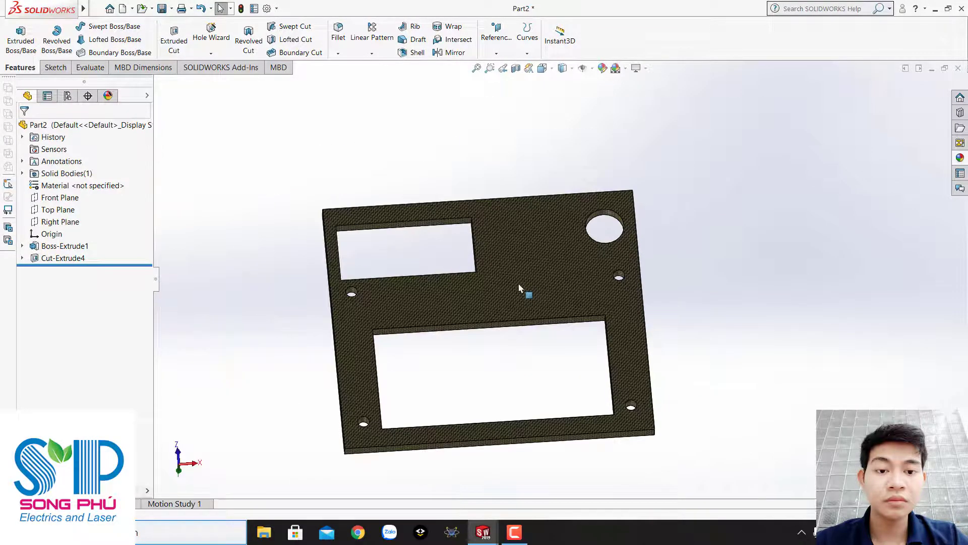
- Turn the plate face-on with Normal To, then orbit to a tilted view and zoom to check its edges
right_click(521, 287)
click(583, 269)
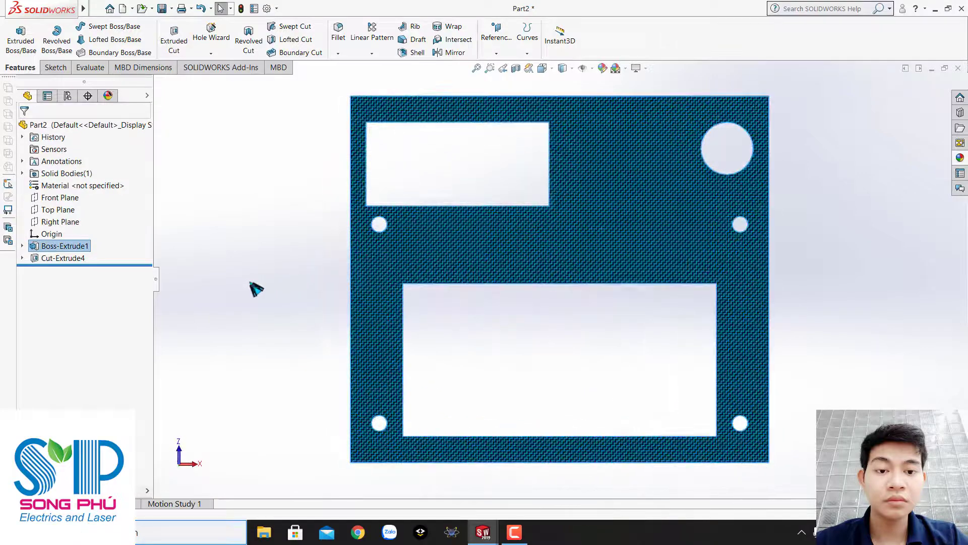
click(255, 285)
mouse_move(579, 242)
middle_down()
mouse_move(590, 190)
mouse_move(607, 177)
middle_up()
scroll(612, 194, down, 2)
scroll(607, 190, up, 1)
scroll(607, 191, up, 1)
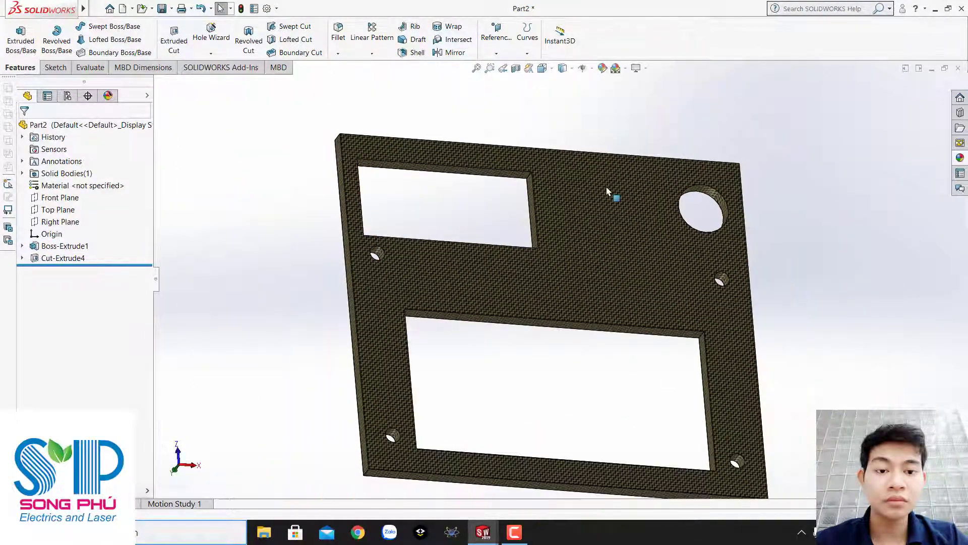
scroll(621, 270, up, 1)
scroll(624, 270, down, 2)
scroll(600, 281, up, 2)
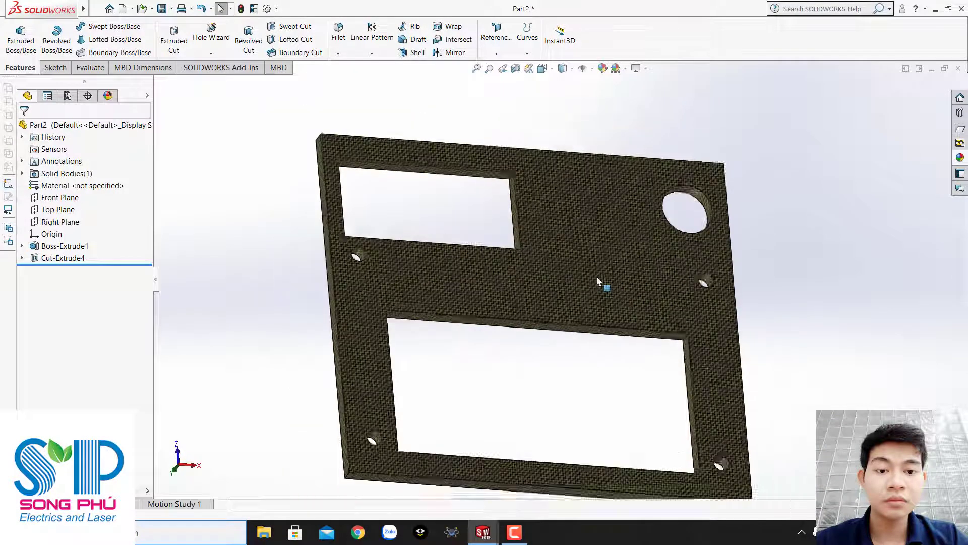
scroll(605, 283, up, 1)
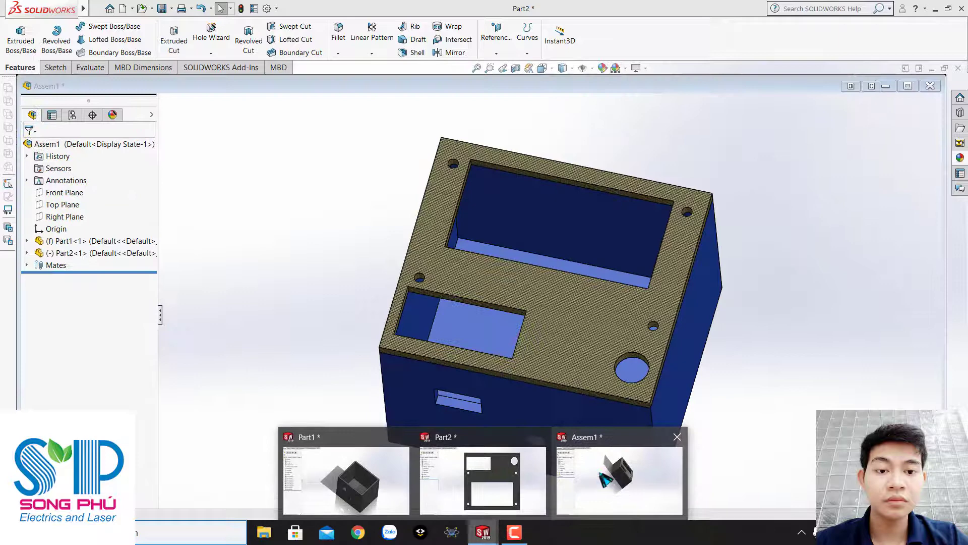
- In Assem1, test-move the Part2 plate off the box, then undo so it sits back on top
mouse_move(483, 533)
click(606, 468)
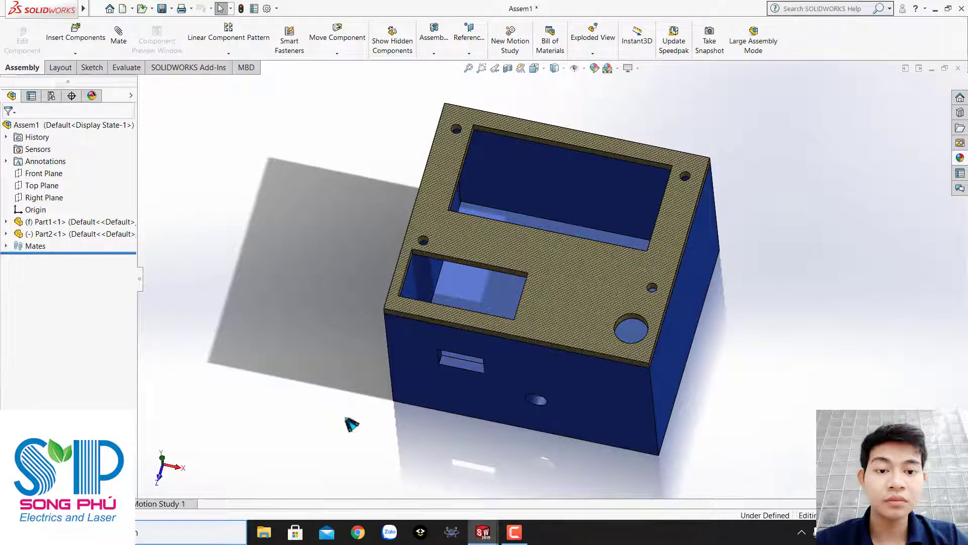
middle_drag(347, 419, 473, 229)
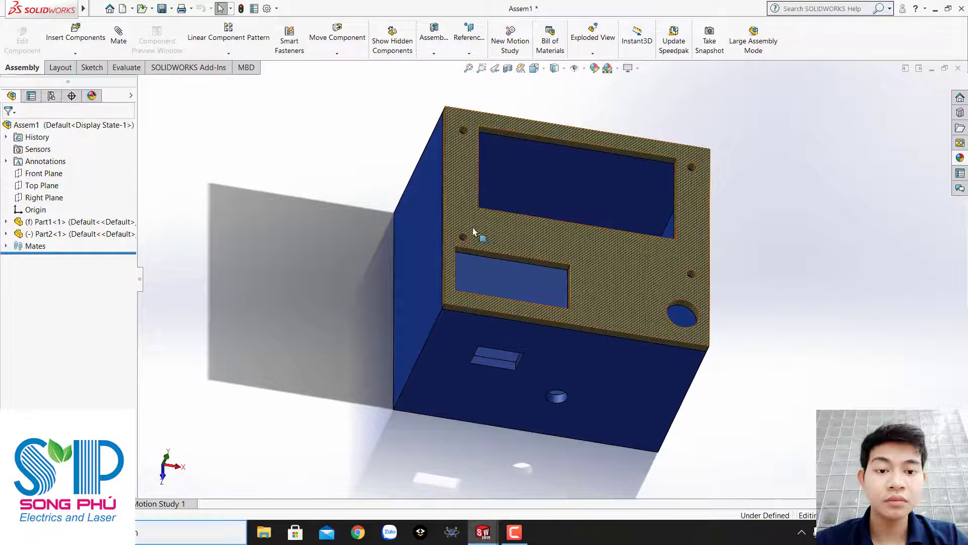
click(483, 233)
mouse_move(492, 232)
mouse_down()
mouse_move(367, 177)
mouse_move(241, 310)
mouse_move(371, 206)
mouse_move(330, 233)
mouse_up()
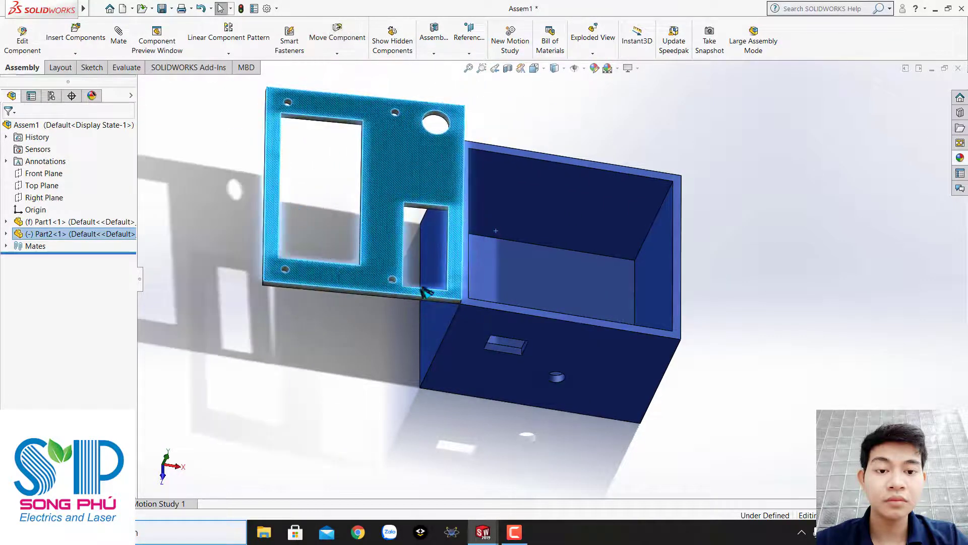
mouse_move(420, 299)
mouse_down()
mouse_move(557, 303)
mouse_move(547, 385)
mouse_move(475, 351)
mouse_up()
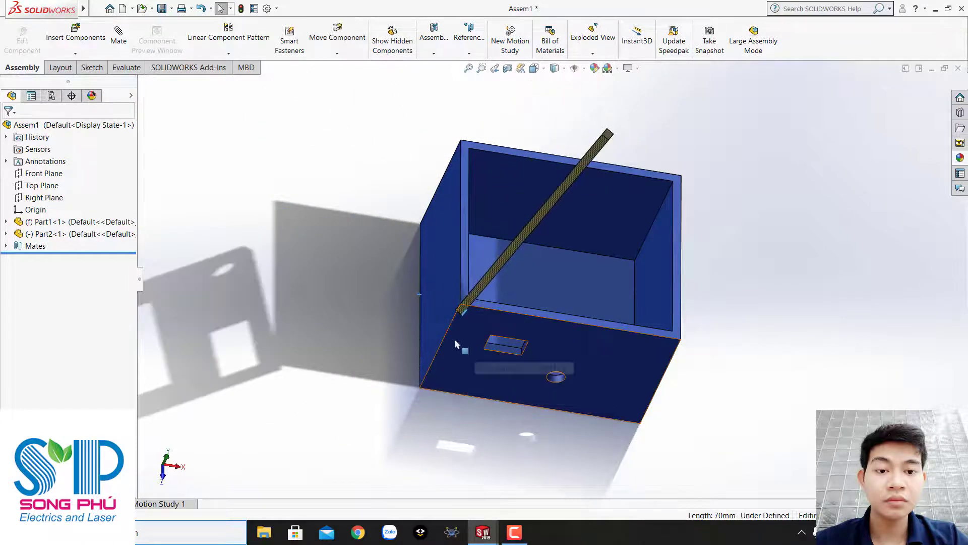
click(446, 315)
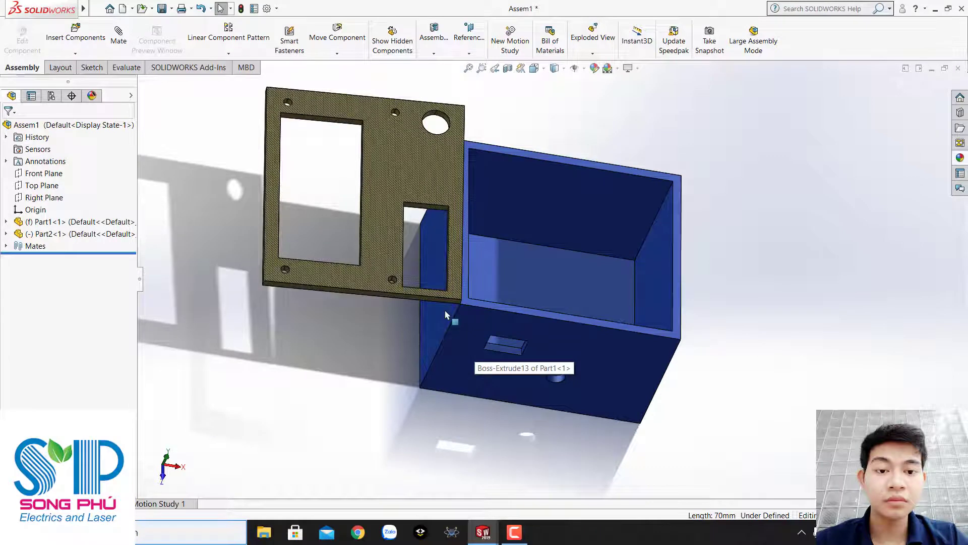
key(ctrl+z)
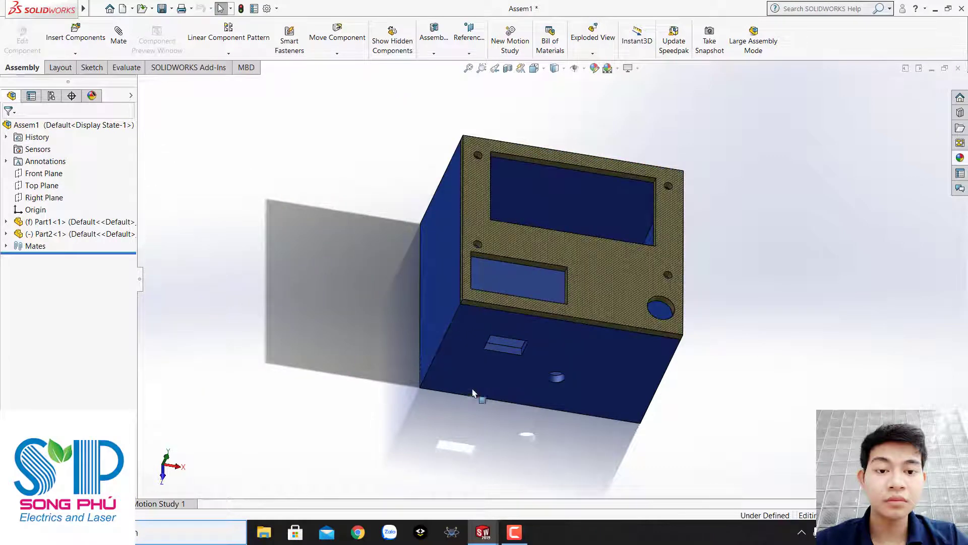
scroll(484, 396, down, 2)
scroll(529, 378, up, 3)
scroll(555, 311, up, 1)
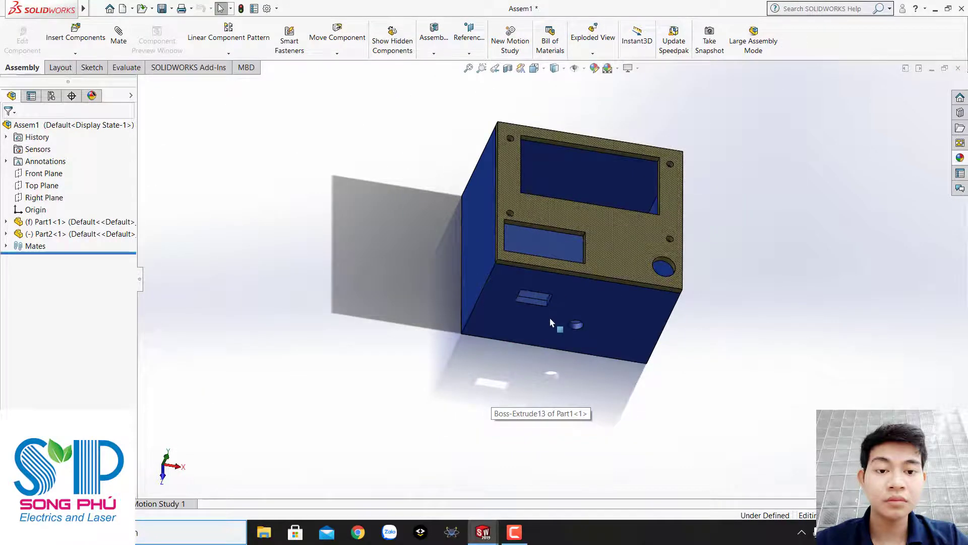
middle_drag(551, 323, 573, 255)
scroll(574, 255, down, 3)
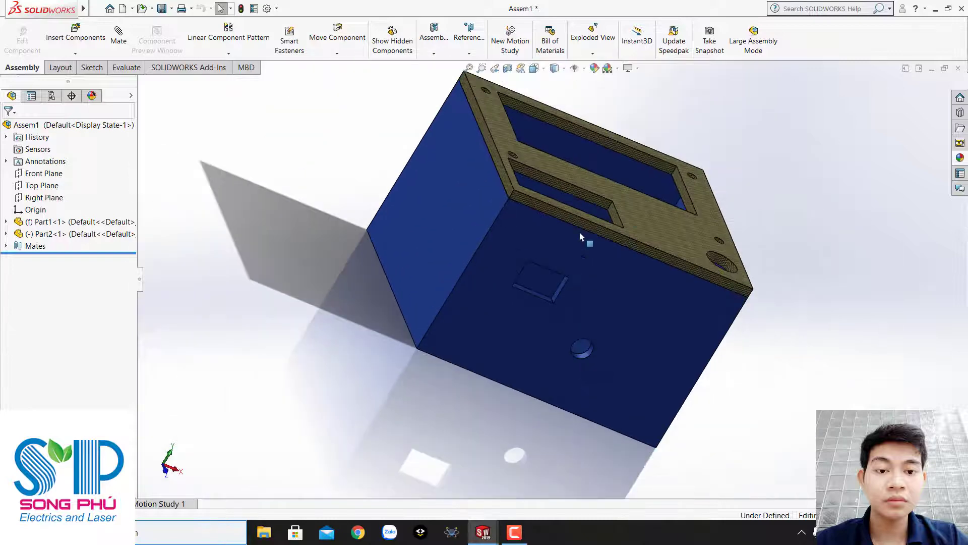
mouse_move(773, 169)
middle_down()
mouse_move(735, 256)
mouse_move(621, 217)
middle_up()
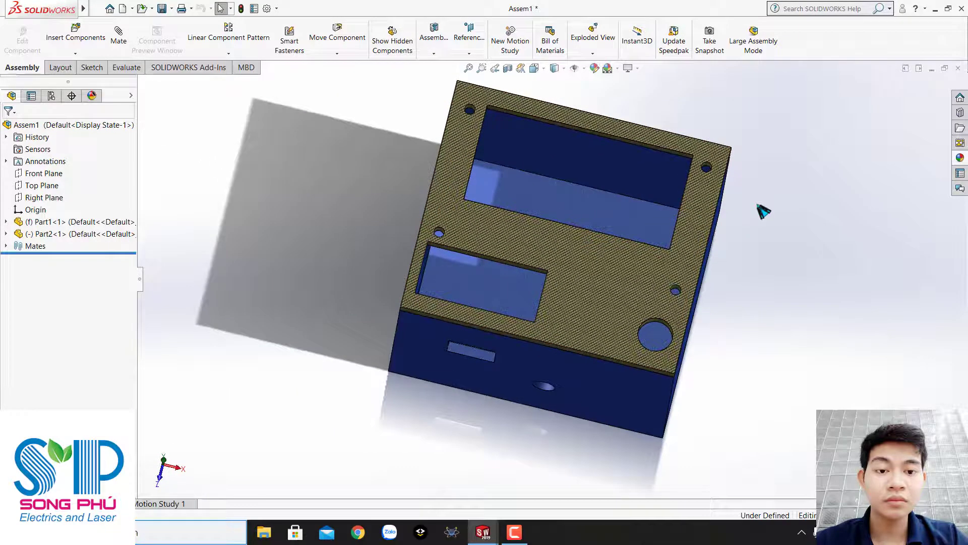
mouse_move(763, 213)
middle_down()
mouse_move(694, 268)
mouse_move(583, 270)
middle_up()
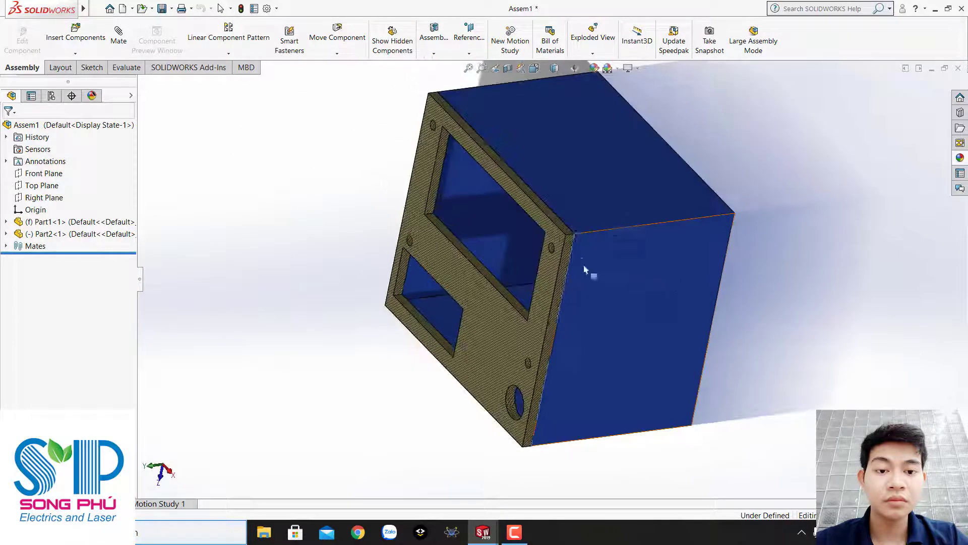
scroll(577, 262, down, 2)
scroll(529, 224, down, 3)
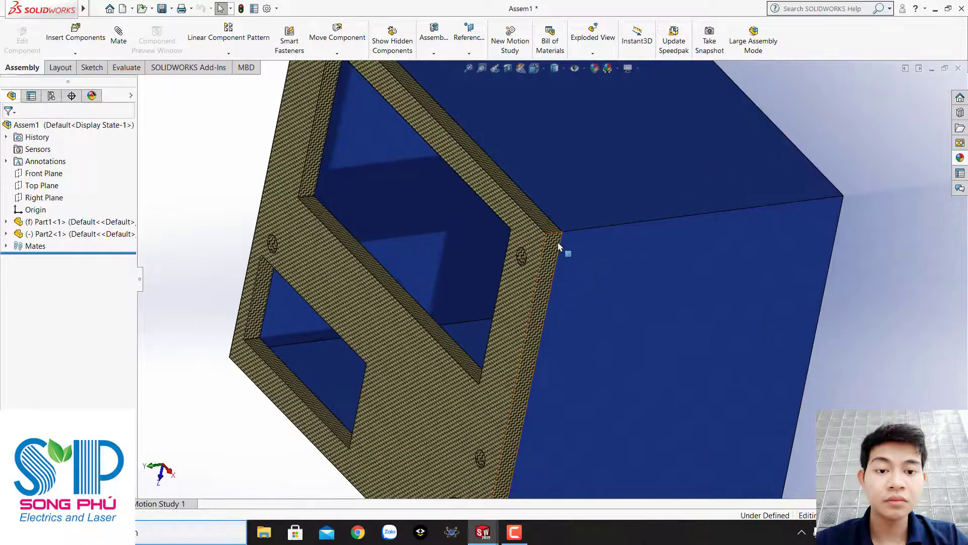
scroll(537, 255, up, 4)
scroll(504, 264, up, 3)
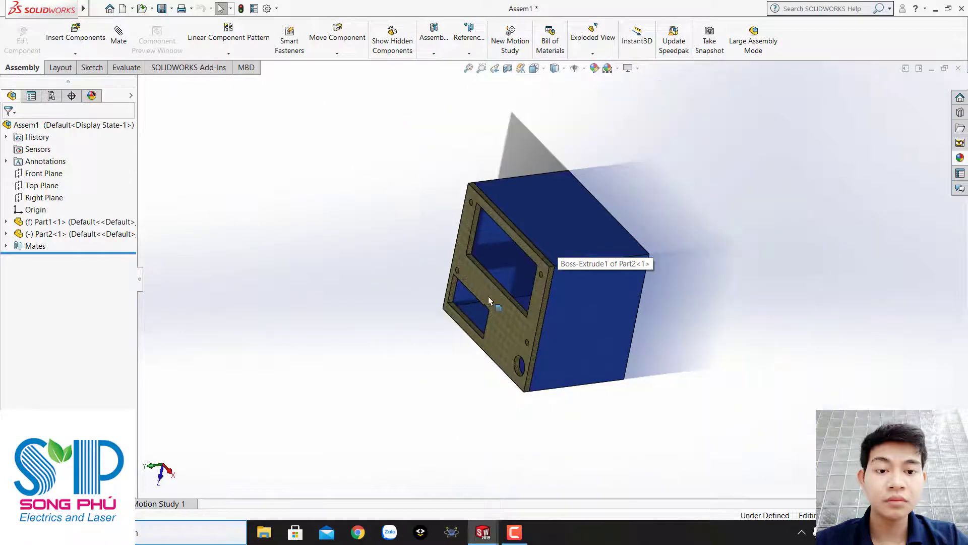
middle_drag(498, 284, 504, 240)
scroll(502, 245, down, 3)
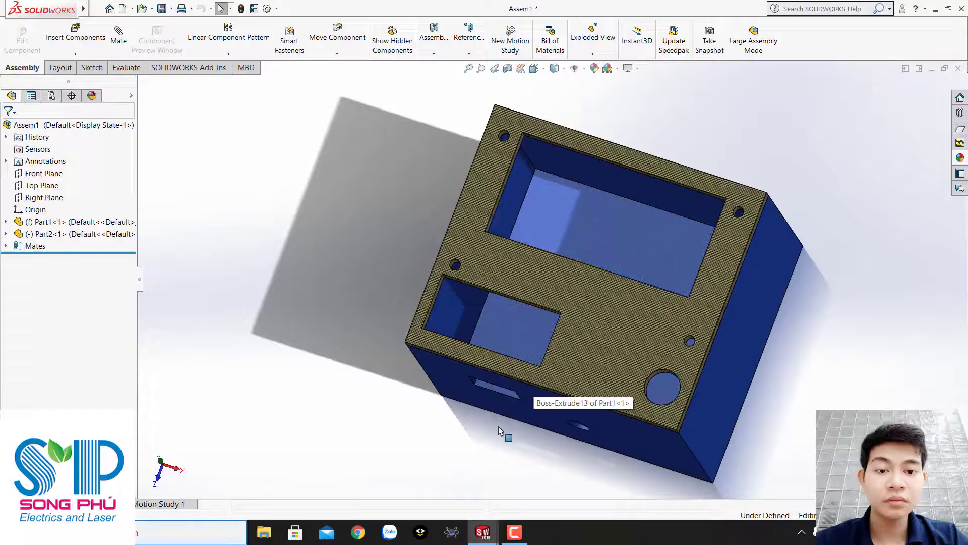
middle_drag(504, 419, 570, 337)
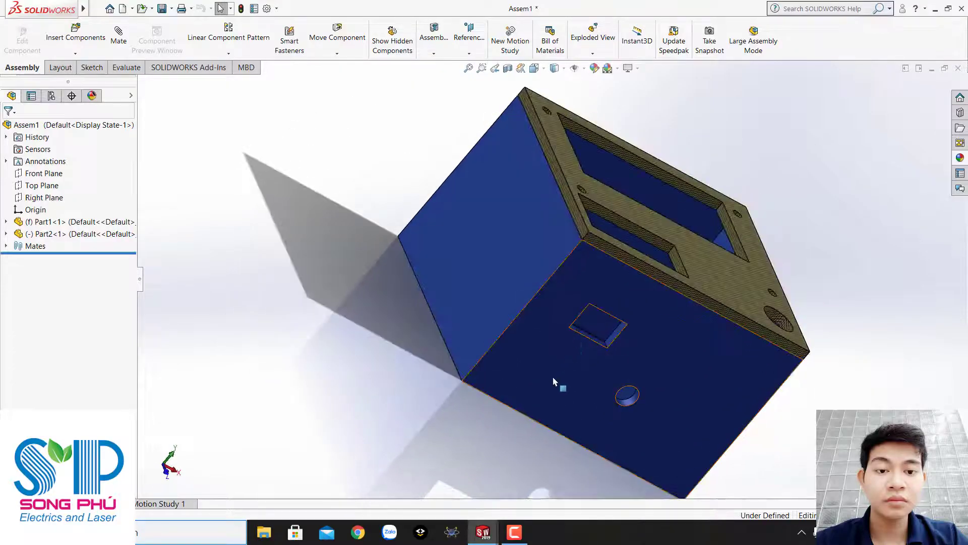
mouse_move(662, 380)
middle_down()
mouse_move(601, 287)
mouse_move(507, 266)
middle_up()
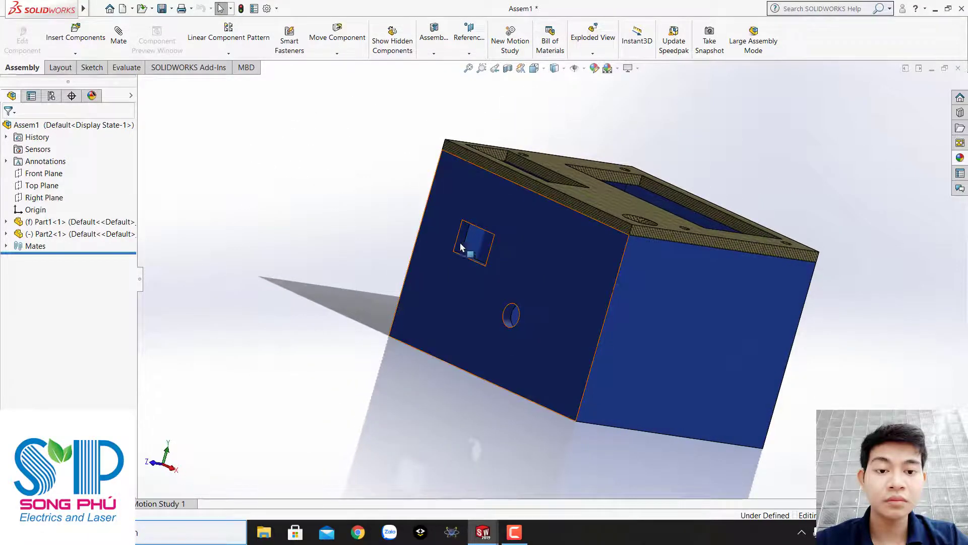
scroll(551, 222, down, 2)
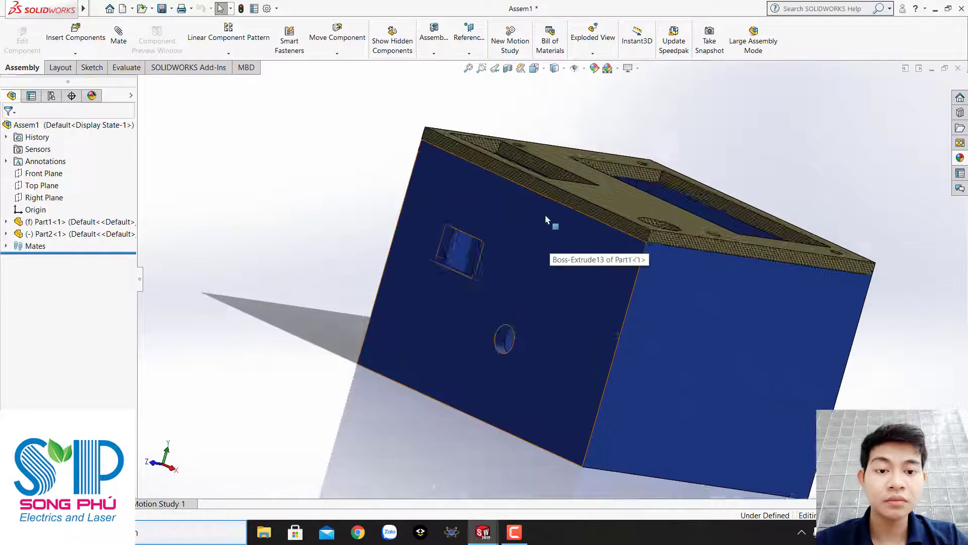
scroll(540, 276, down, 1)
scroll(537, 276, up, 1)
scroll(537, 276, up, 2)
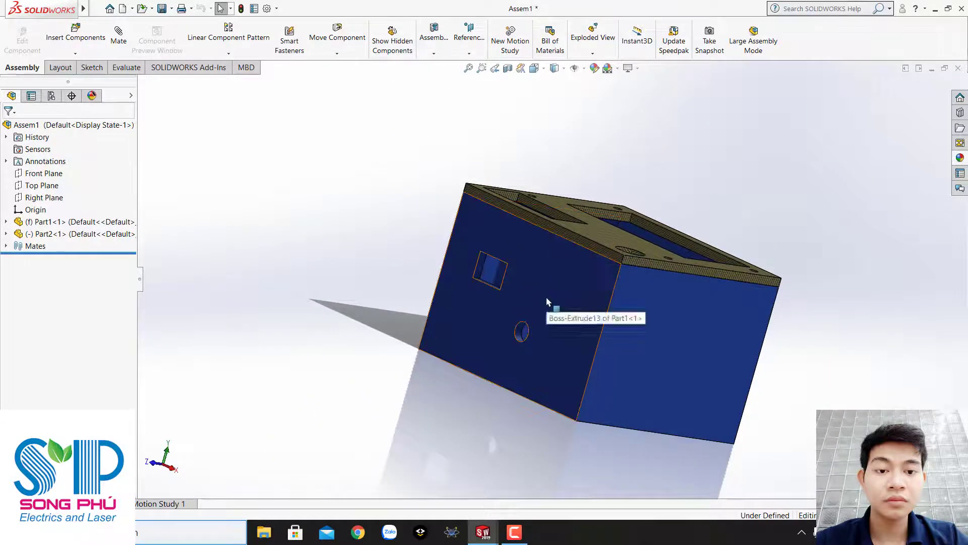
mouse_move(547, 301)
middle_down()
mouse_move(708, 353)
mouse_move(642, 307)
mouse_move(544, 294)
mouse_move(631, 339)
middle_up()
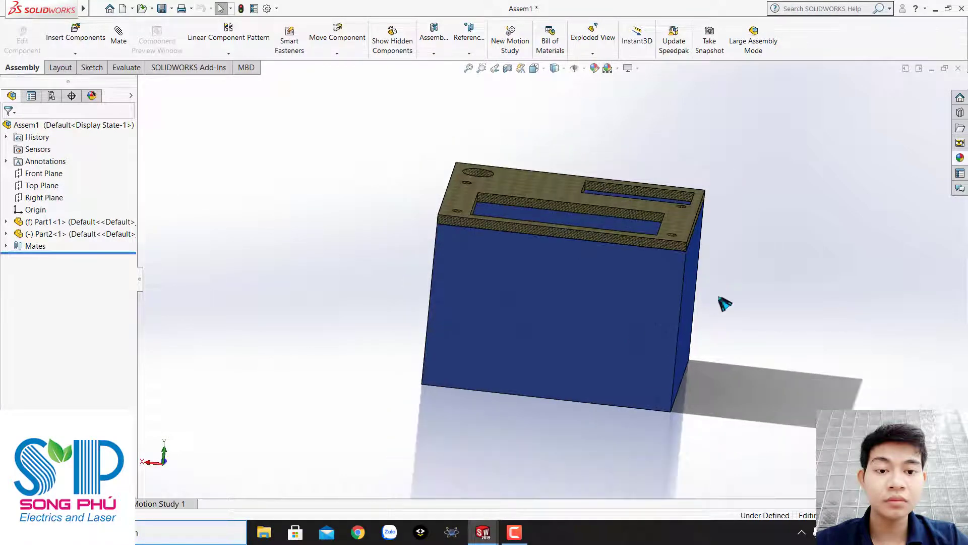
mouse_move(725, 303)
middle_down()
mouse_move(644, 296)
mouse_move(597, 262)
middle_up()
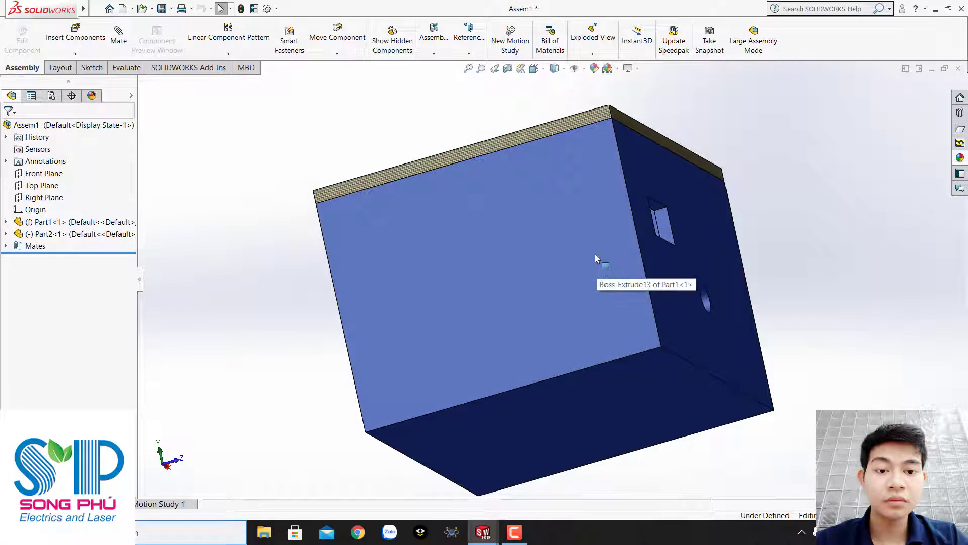
mouse_move(632, 373)
middle_down()
mouse_move(599, 253)
mouse_move(596, 266)
mouse_move(624, 253)
mouse_move(620, 272)
mouse_move(583, 298)
middle_up()
scroll(587, 305, down, 3)
scroll(591, 312, up, 3)
scroll(580, 298, up, 1)
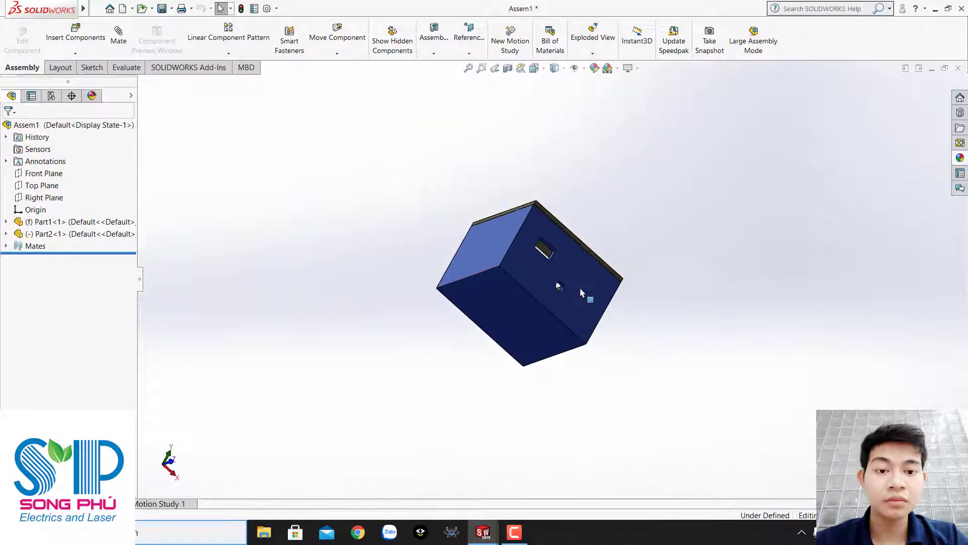
scroll(562, 287, down, 1)
scroll(560, 287, down, 2)
scroll(510, 263, down, 1)
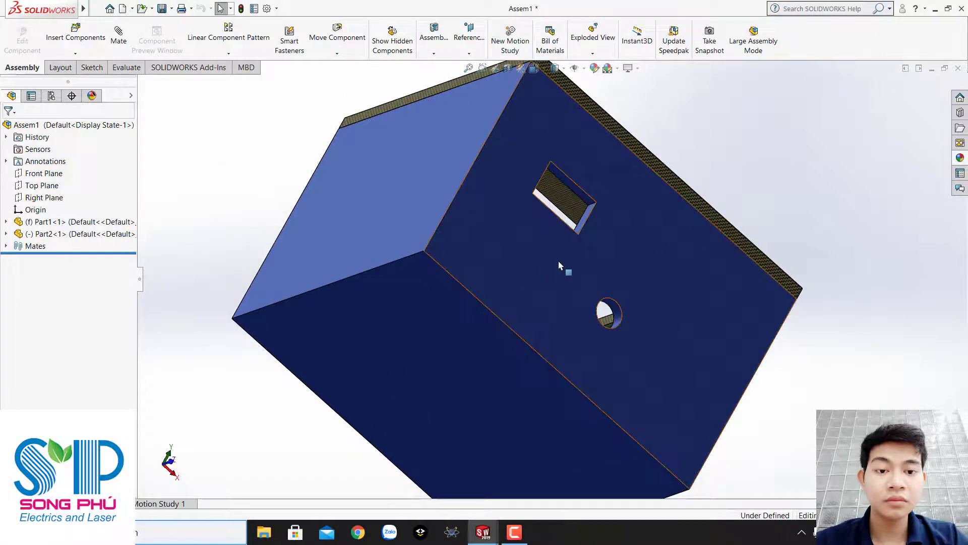
mouse_move(564, 268)
middle_down()
mouse_move(506, 329)
mouse_move(614, 274)
middle_up()
scroll(621, 270, up, 3)
scroll(628, 265, down, 2)
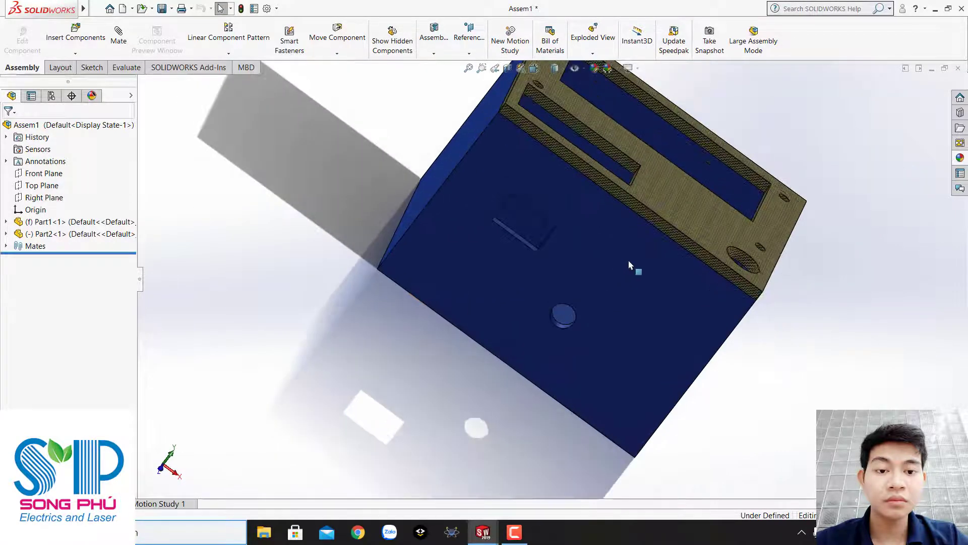
- Apply the polished brass metal appearance to all of Part1 and fit the assembly in view
click(960, 158)
scroll(843, 174, down, 1)
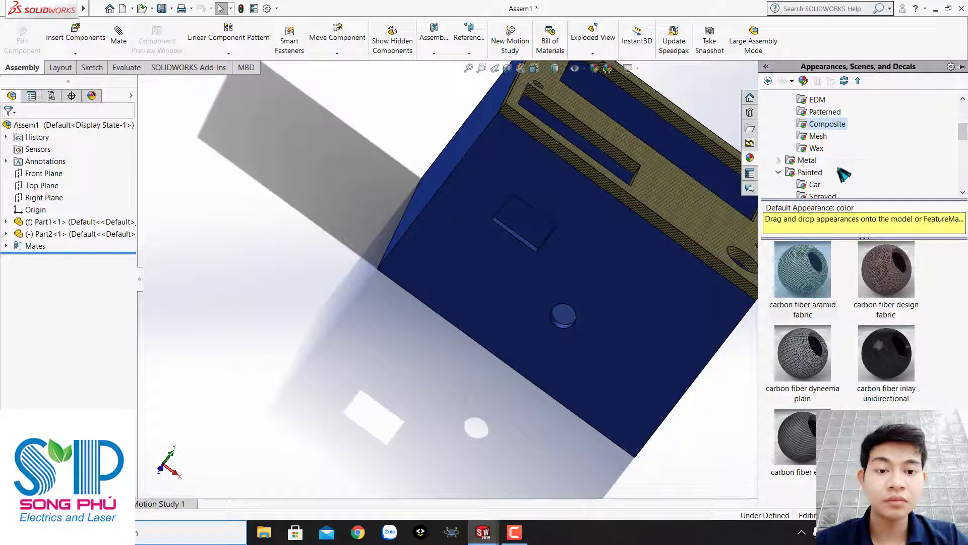
click(822, 136)
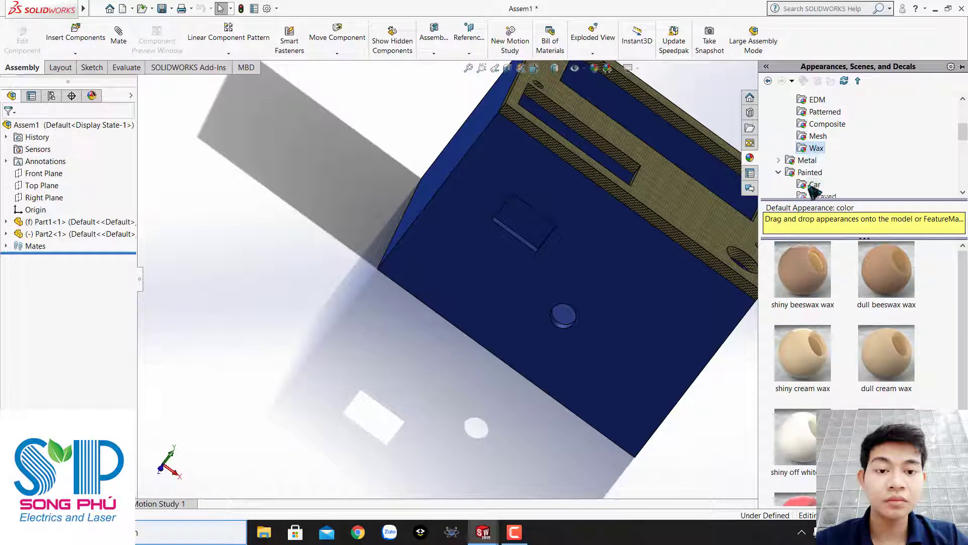
scroll(811, 166, down, 1)
click(809, 136)
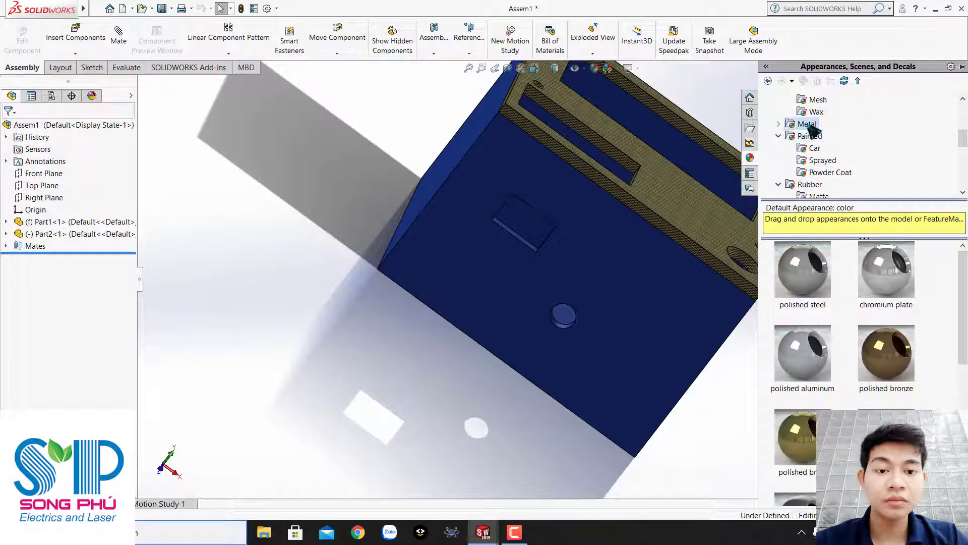
scroll(821, 311, down, 2)
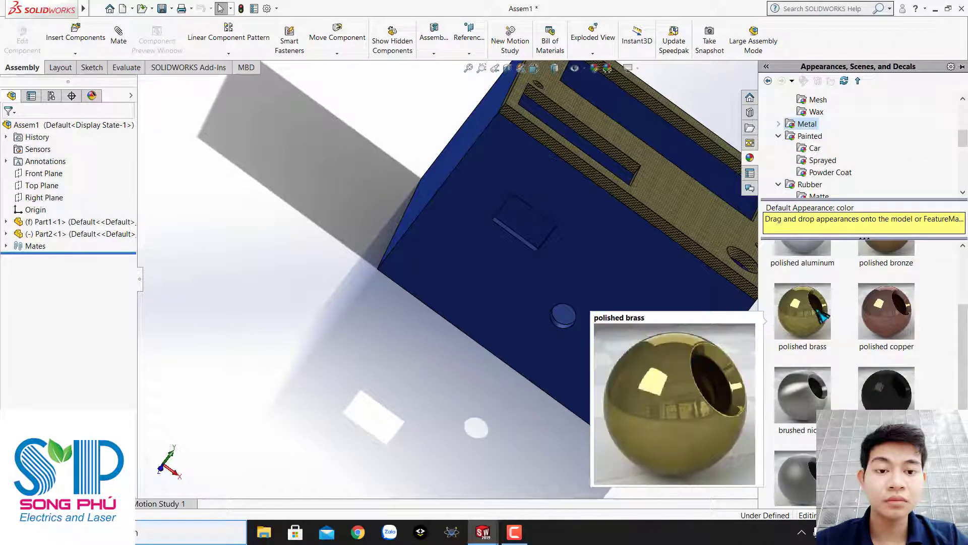
drag(821, 315, 634, 310)
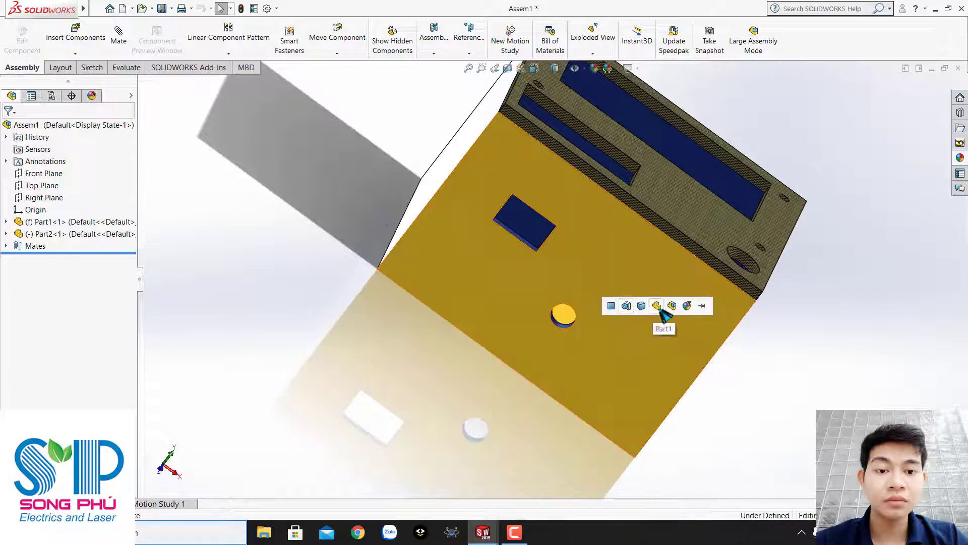
click(656, 305)
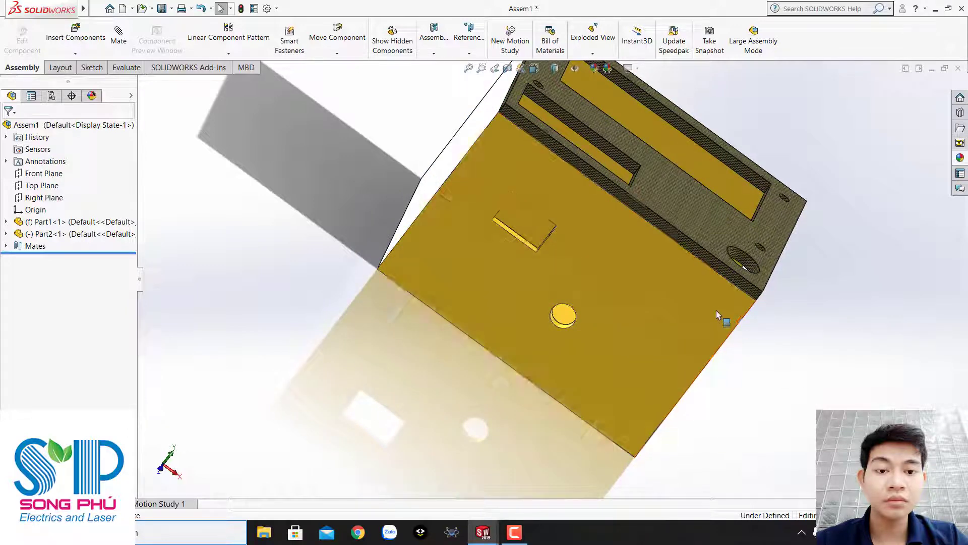
key(f)
mouse_move(777, 288)
middle_down()
mouse_move(724, 366)
mouse_move(729, 318)
mouse_move(760, 301)
mouse_move(706, 331)
mouse_move(706, 378)
mouse_move(612, 346)
middle_up()
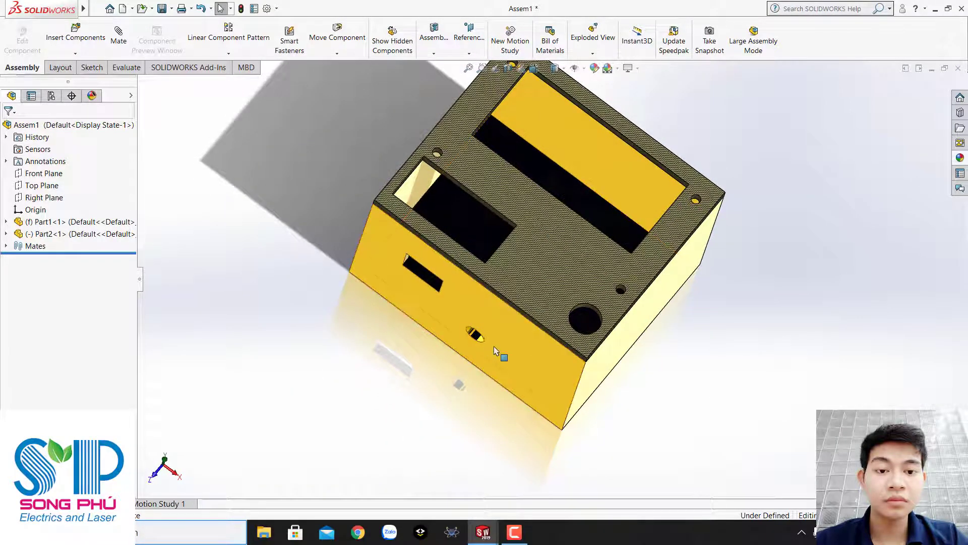
- Apply the dark powdercoat finish from Painted > Powder Coat to the whole box part
click(960, 161)
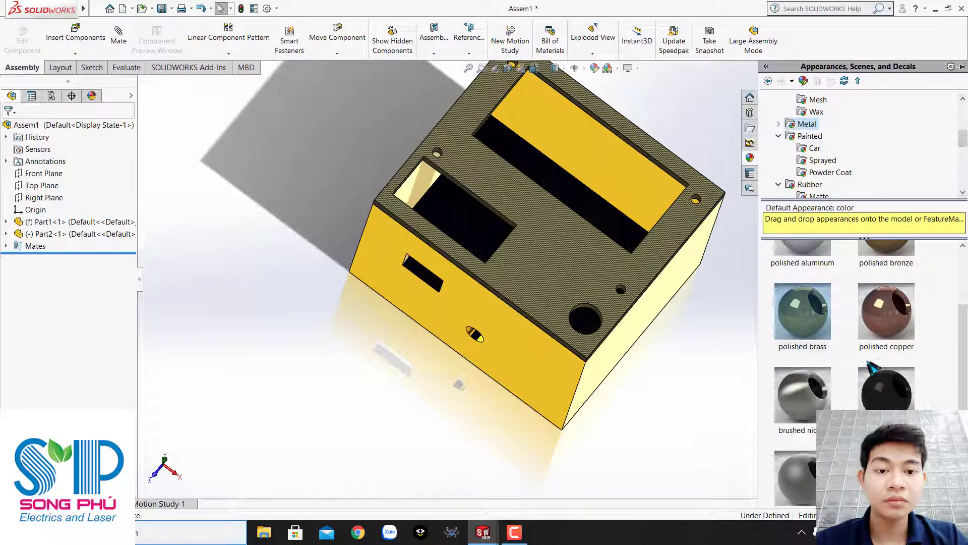
scroll(882, 373, down, 3)
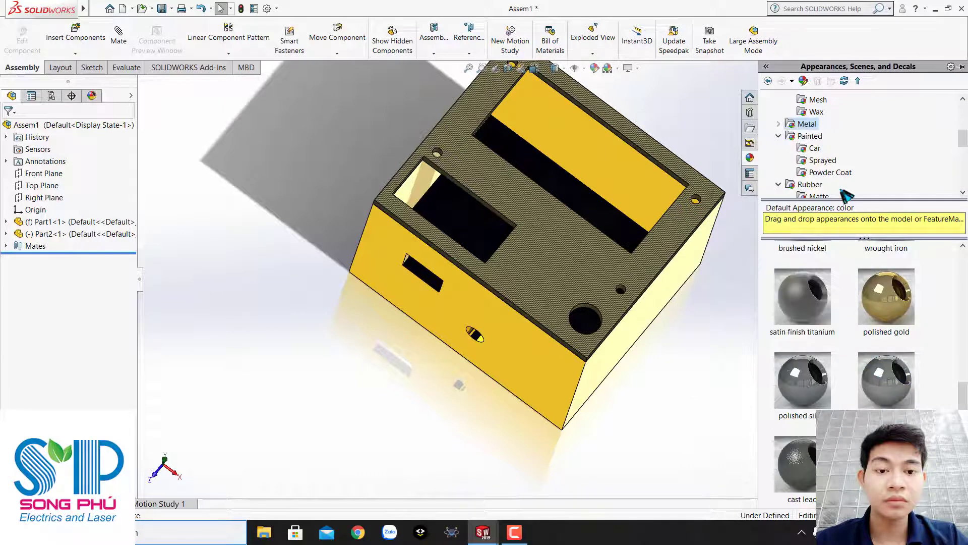
click(820, 137)
click(813, 149)
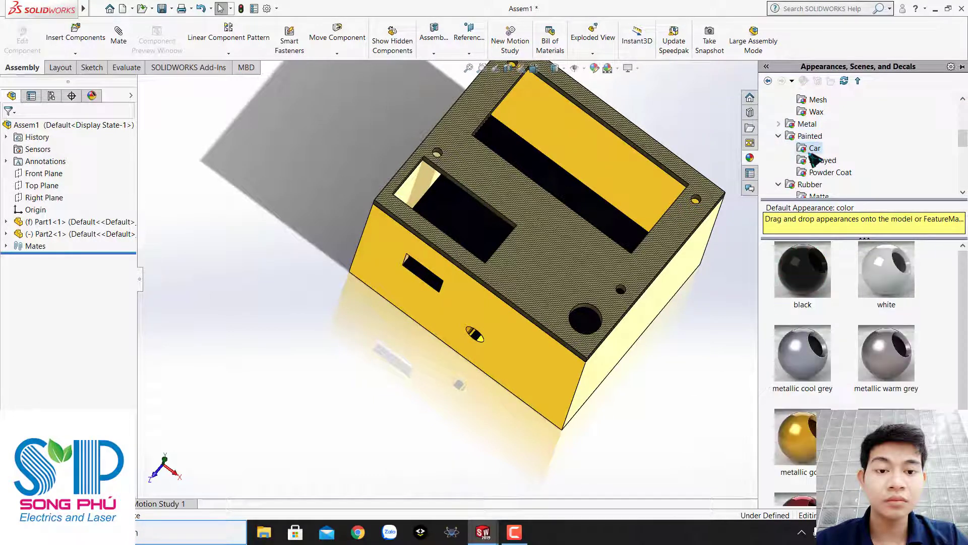
scroll(852, 373, down, 3)
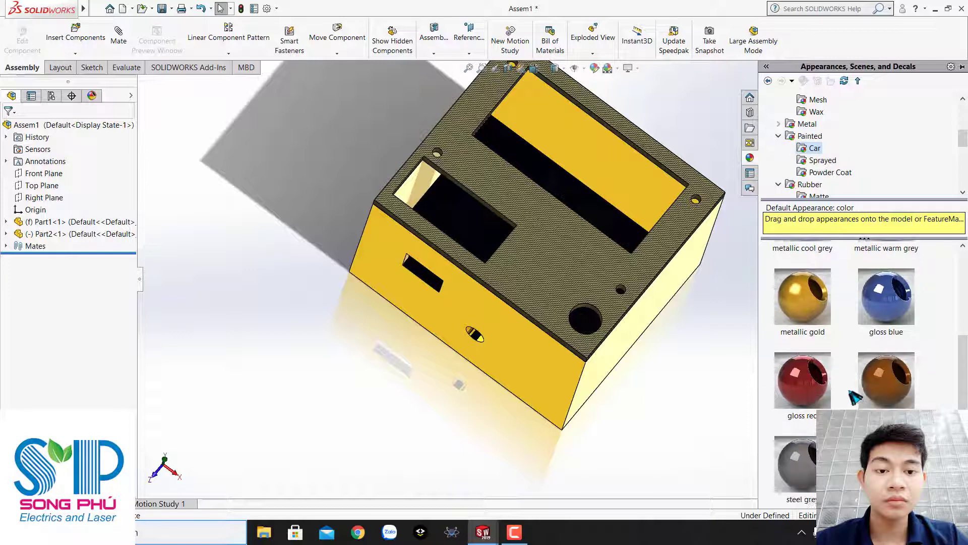
click(836, 173)
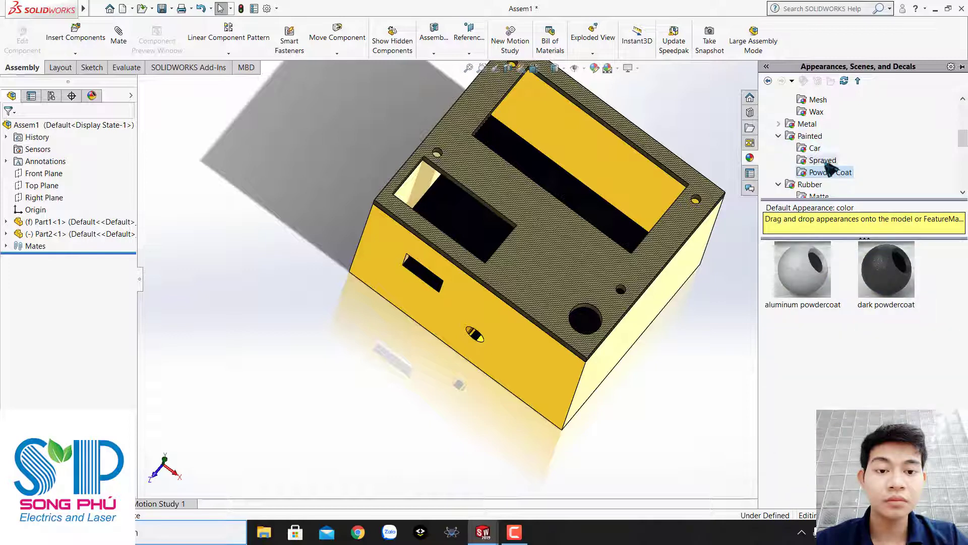
click(826, 161)
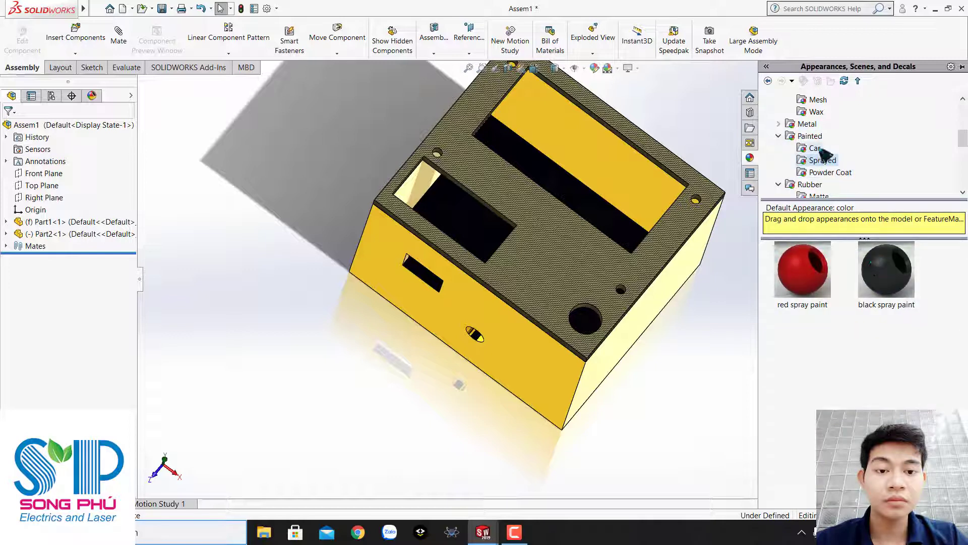
click(815, 147)
click(829, 172)
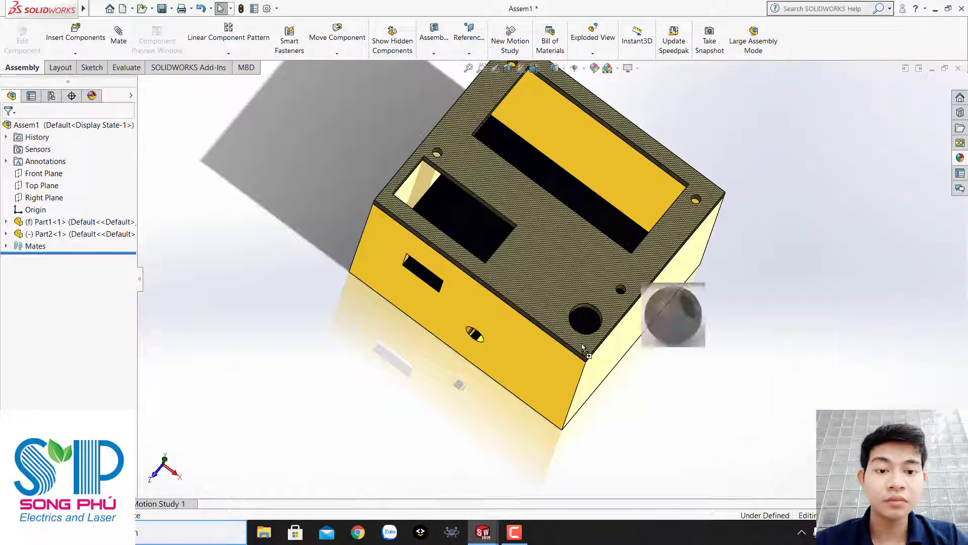
drag(893, 278, 529, 373)
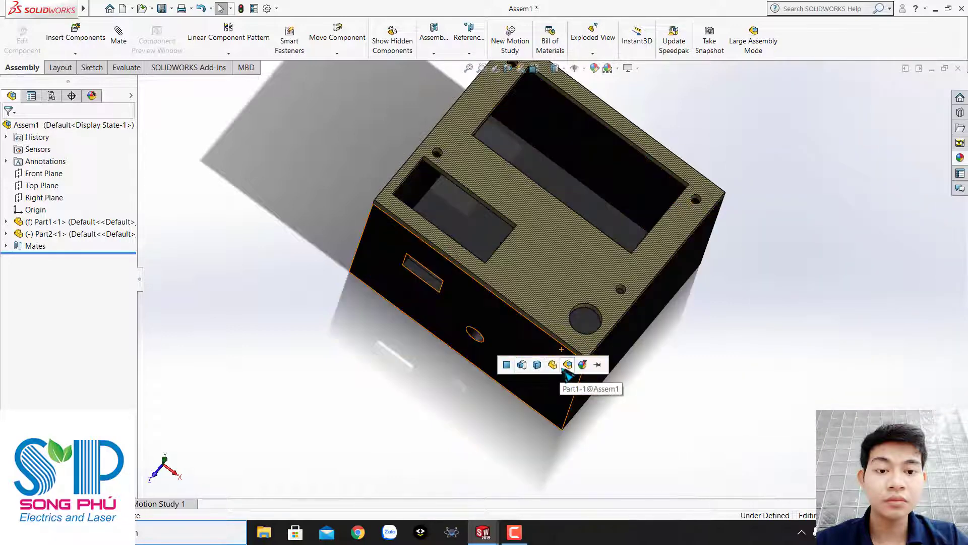
click(552, 366)
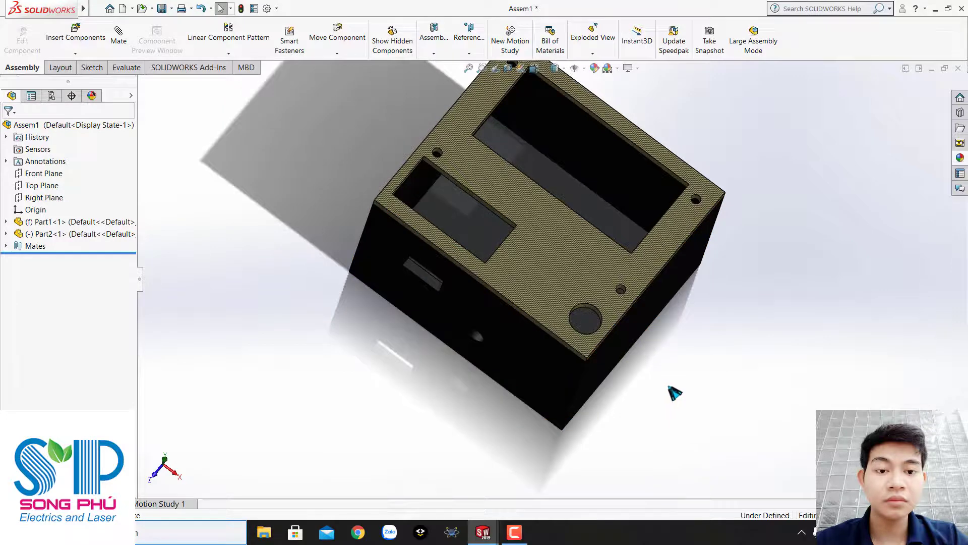
- Give the whole box part the solid Yellow appearance from the Solid colours
mouse_move(671, 388)
middle_down()
mouse_move(718, 268)
mouse_move(674, 313)
mouse_move(600, 348)
middle_up()
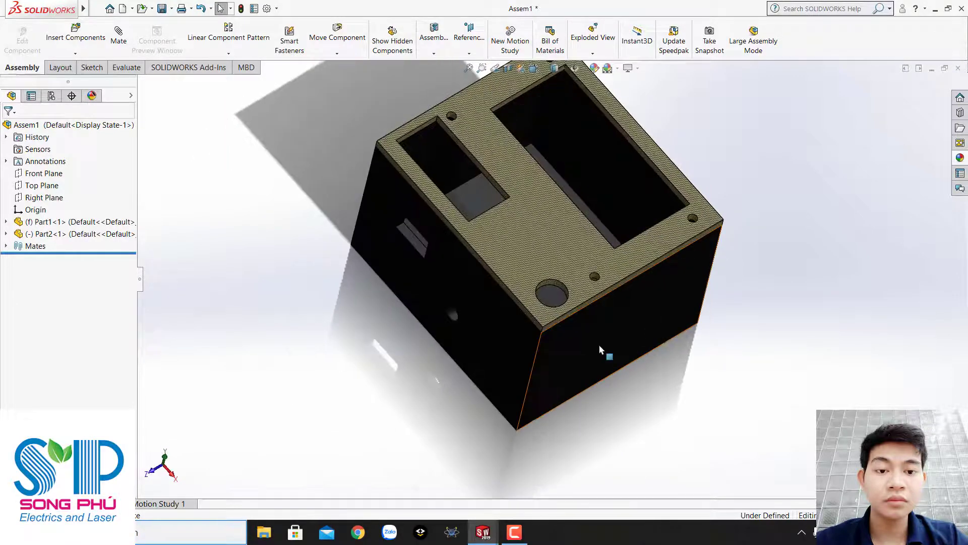
click(960, 158)
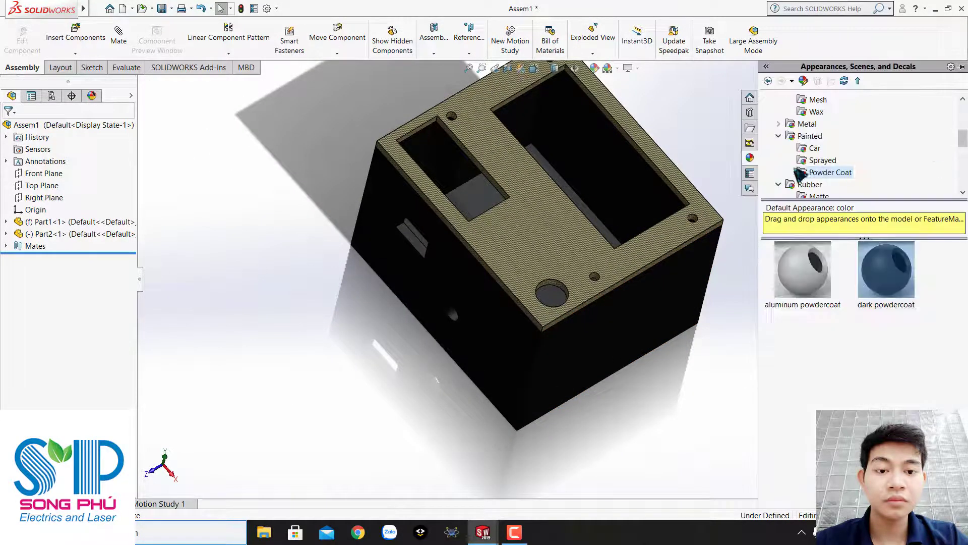
scroll(804, 177, down, 2)
scroll(804, 176, down, 1)
scroll(805, 178, down, 2)
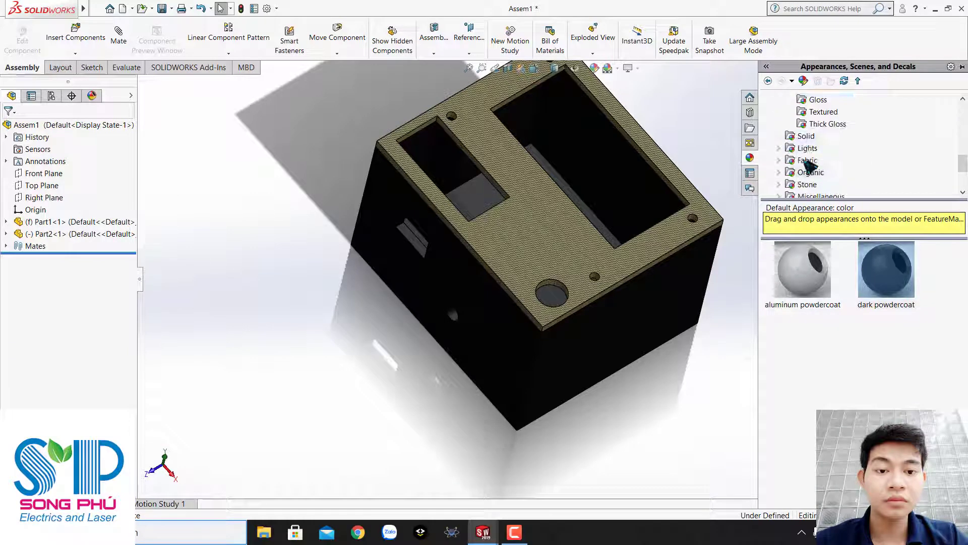
click(806, 138)
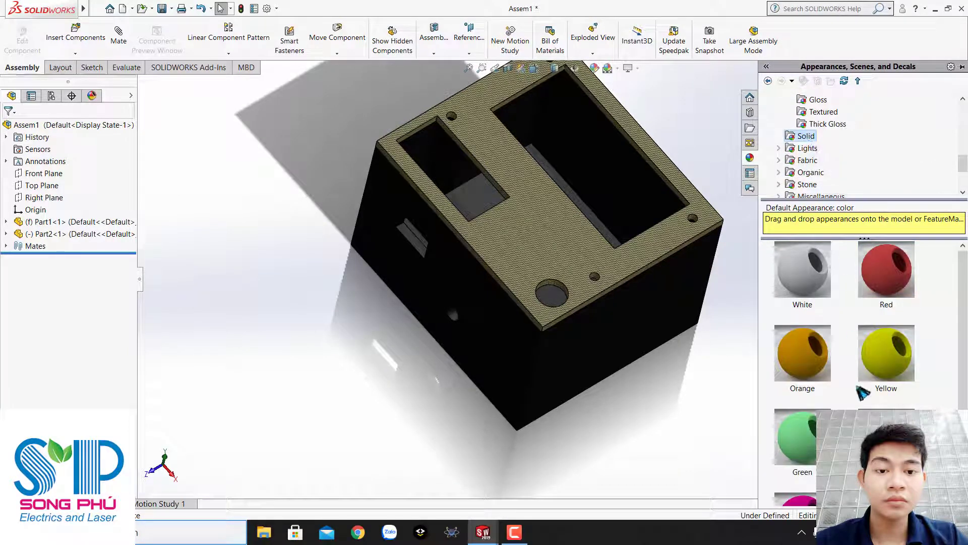
scroll(858, 386, down, 1)
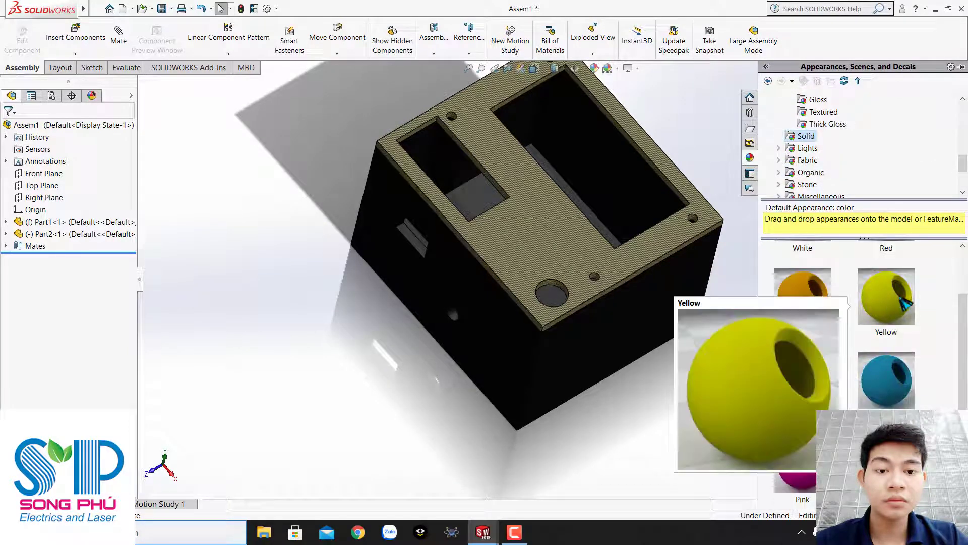
drag(892, 303, 545, 378)
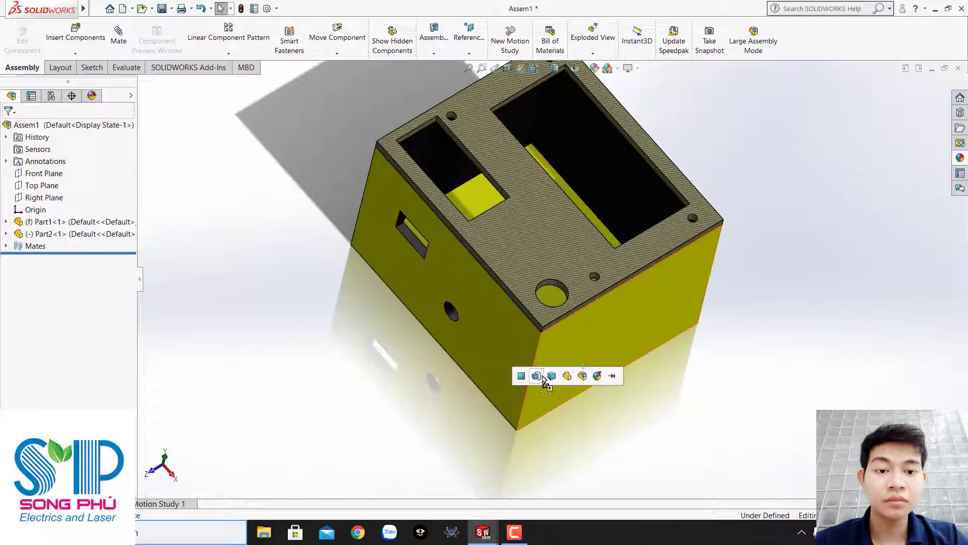
click(551, 375)
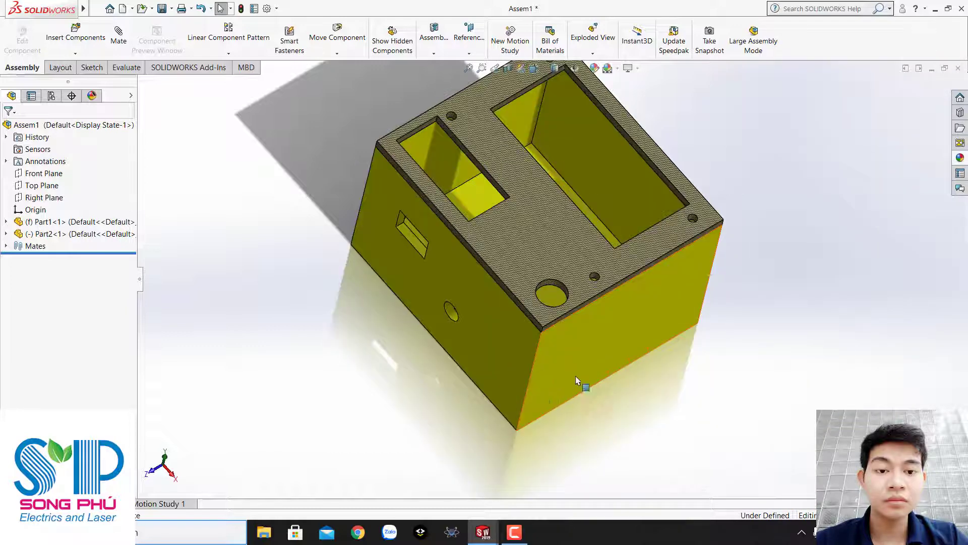
- Apply the solid Pink appearance to the whole top panel part (Part2)
click(579, 255)
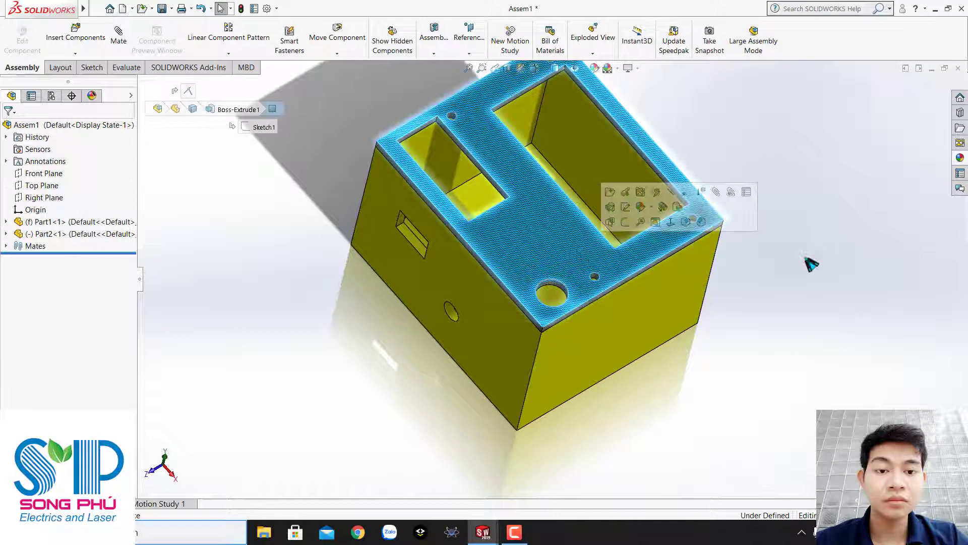
click(962, 159)
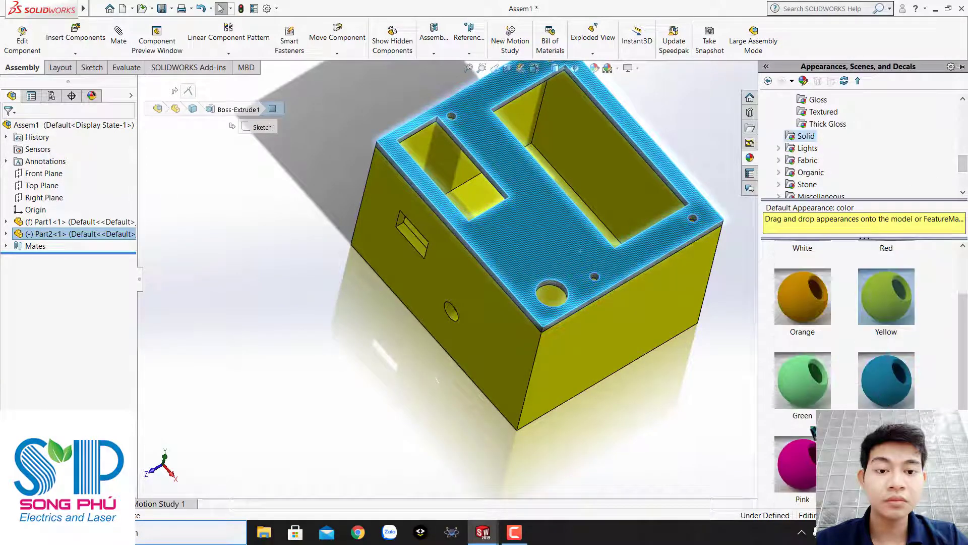
scroll(885, 388, up, 1)
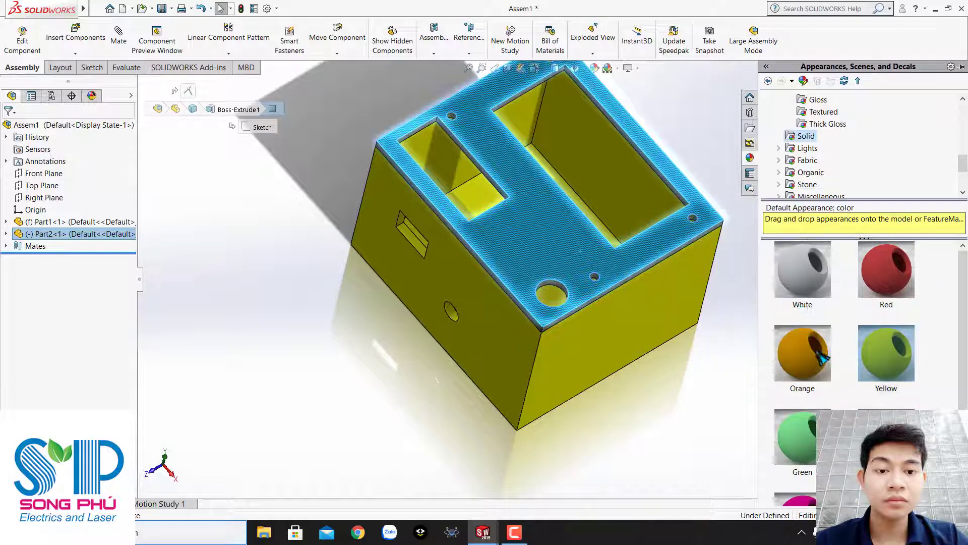
scroll(895, 343, down, 1)
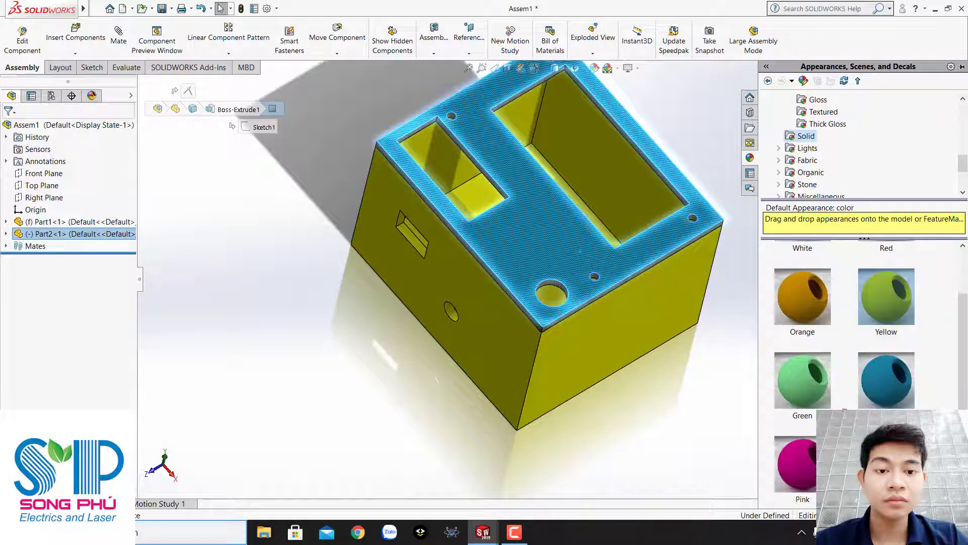
drag(796, 463, 580, 242)
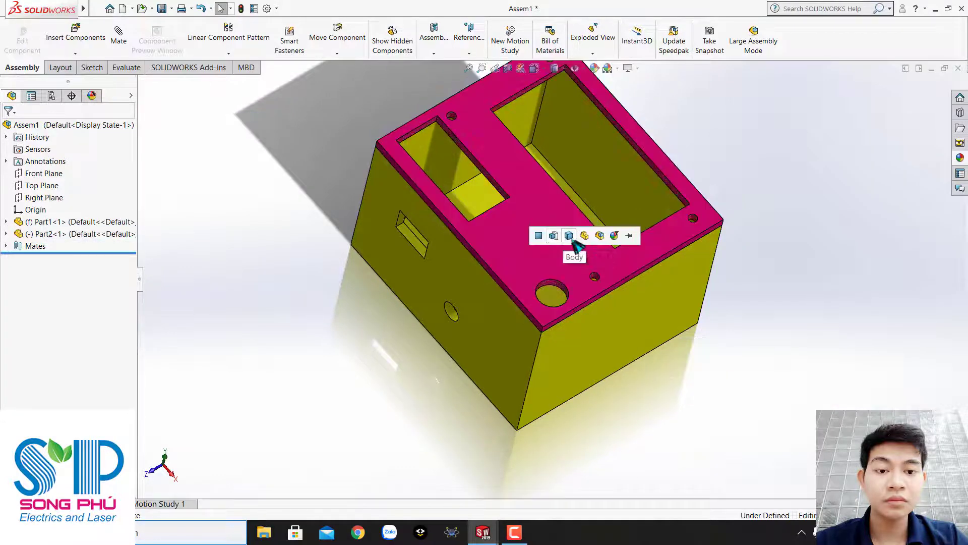
click(581, 238)
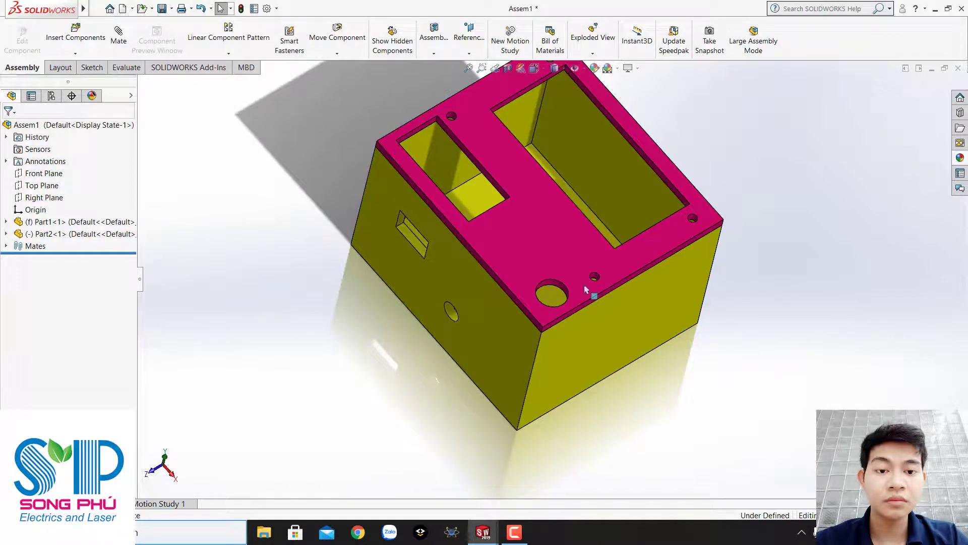
middle_drag(451, 326, 534, 286)
scroll(534, 285, down, 4)
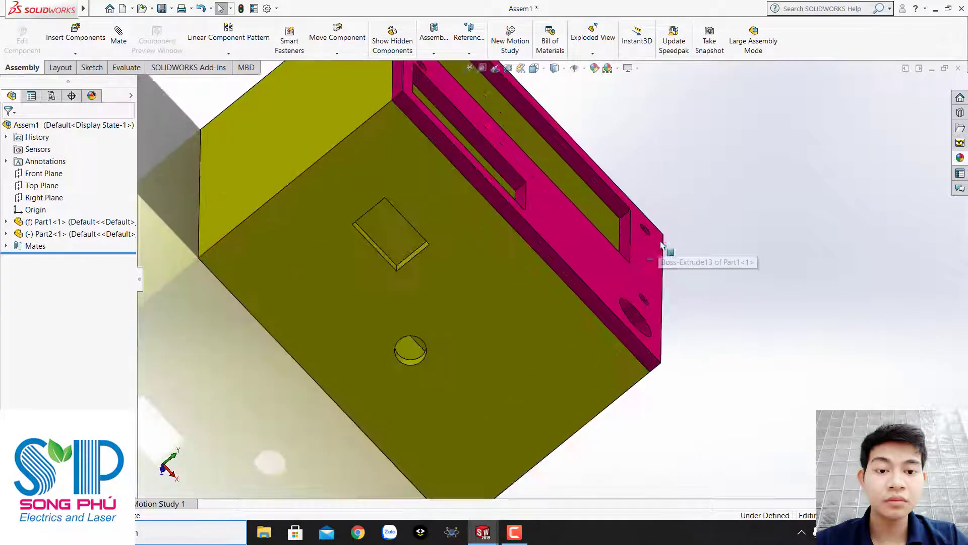
middle_drag(885, 215, 679, 264)
scroll(497, 292, up, 3)
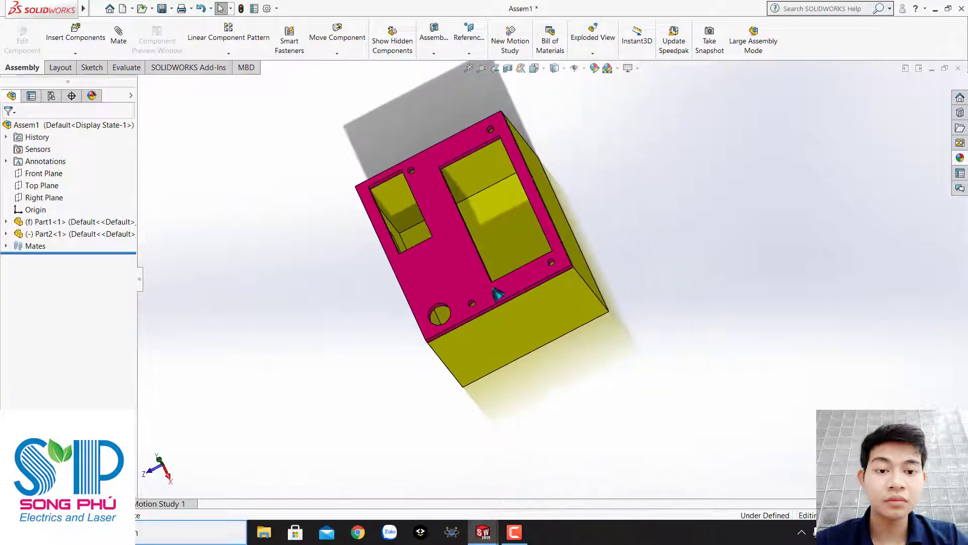
mouse_move(394, 327)
middle_down()
mouse_move(506, 348)
mouse_move(497, 253)
middle_up()
scroll(493, 244, up, 2)
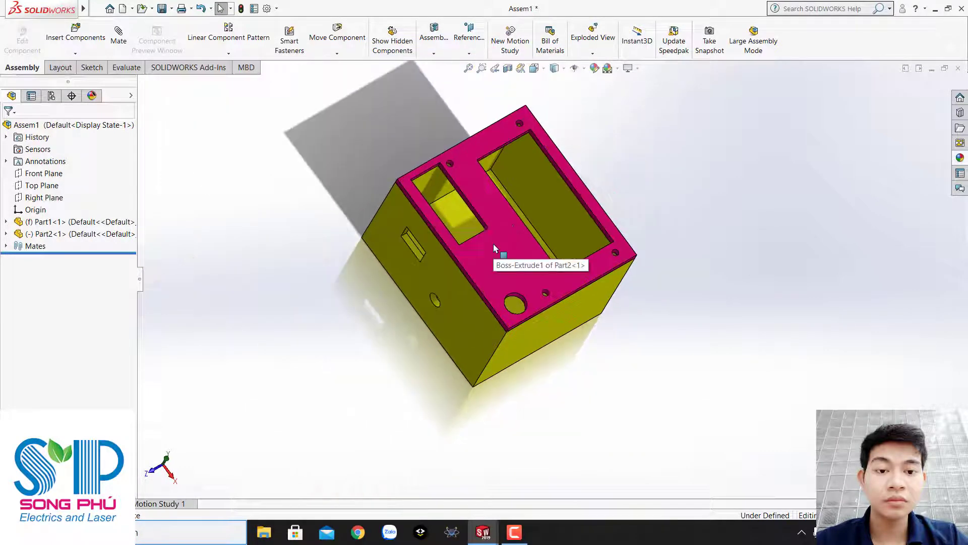
scroll(493, 237, down, 2)
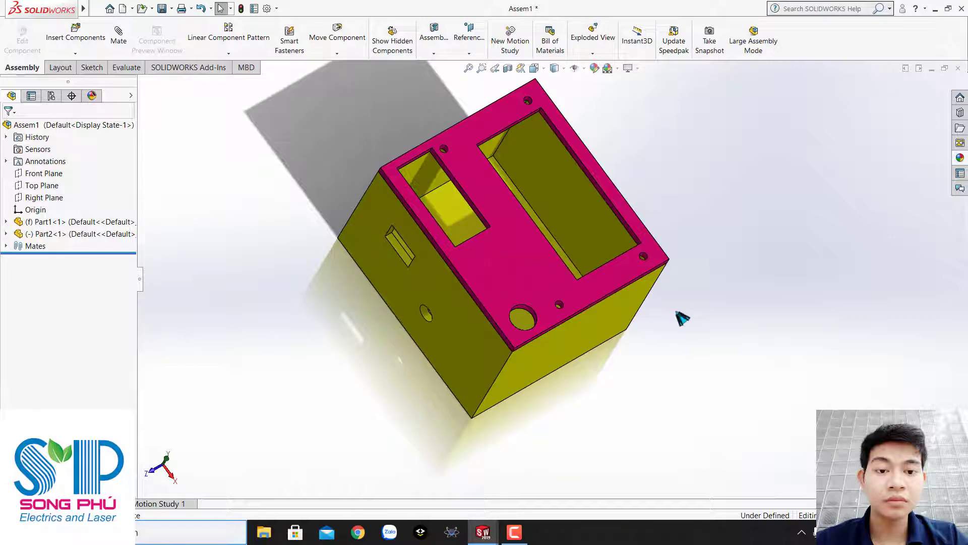